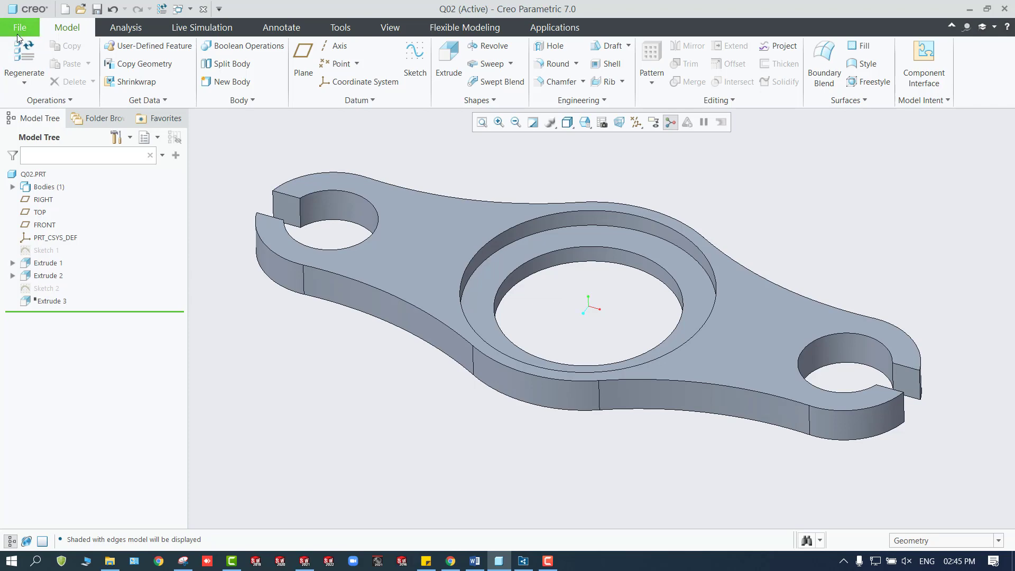
Start a new drawing file that uses the drawing model's file name and does not use the default template.
left_click(19, 27)
left_click(24, 61)
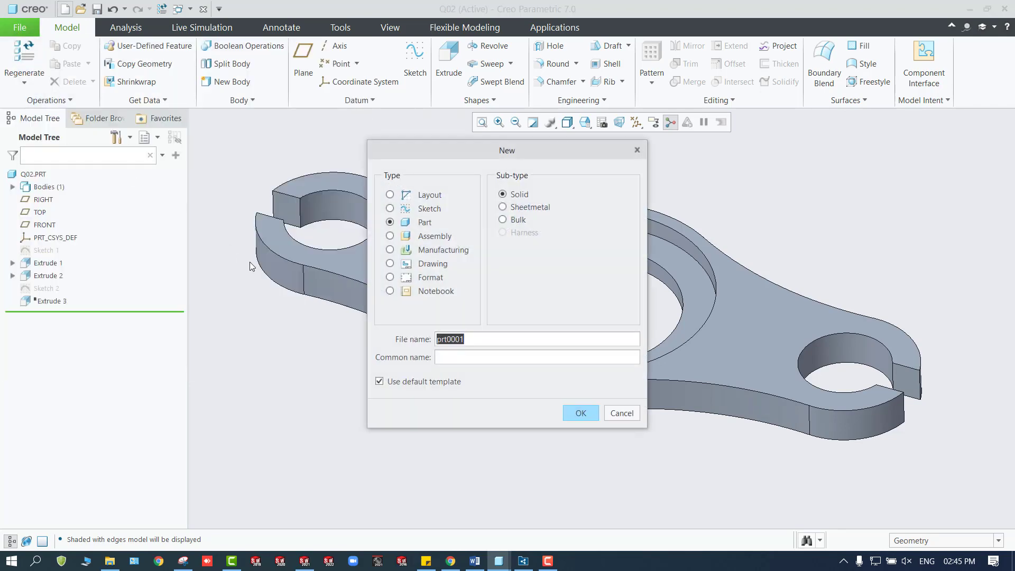
left_click(400, 267)
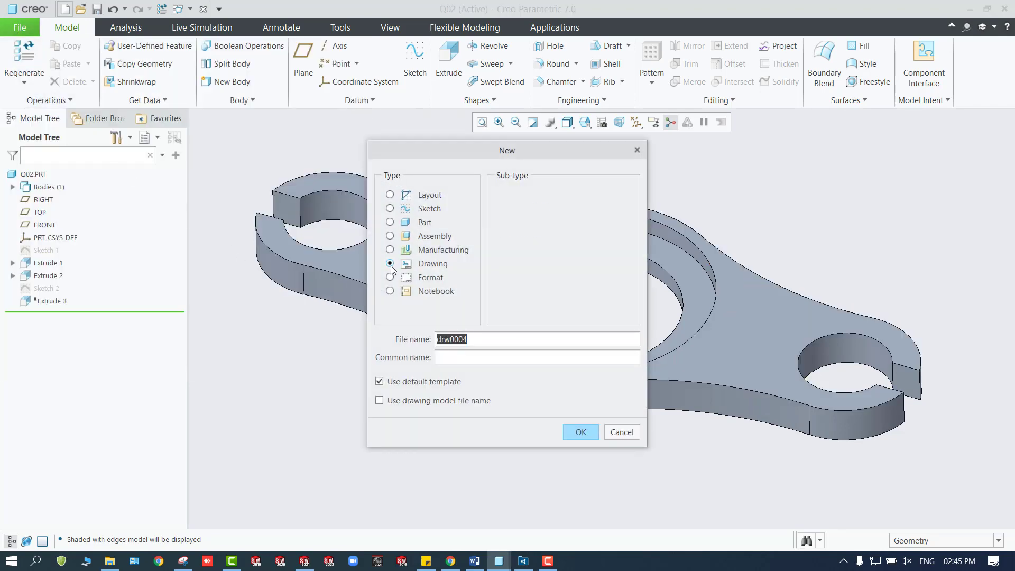
left_click(403, 400)
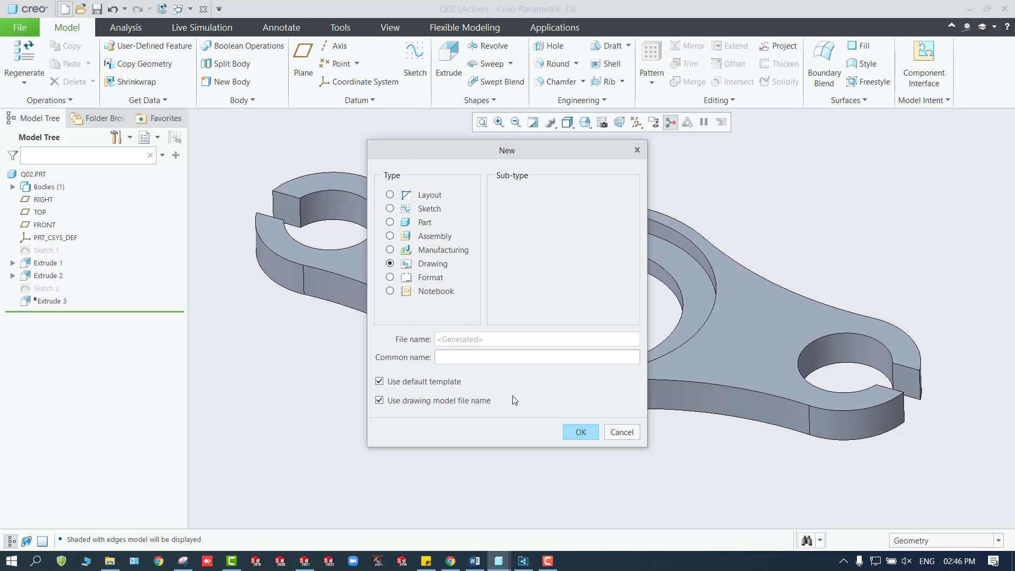
left_click(401, 379)
left_click(580, 432)
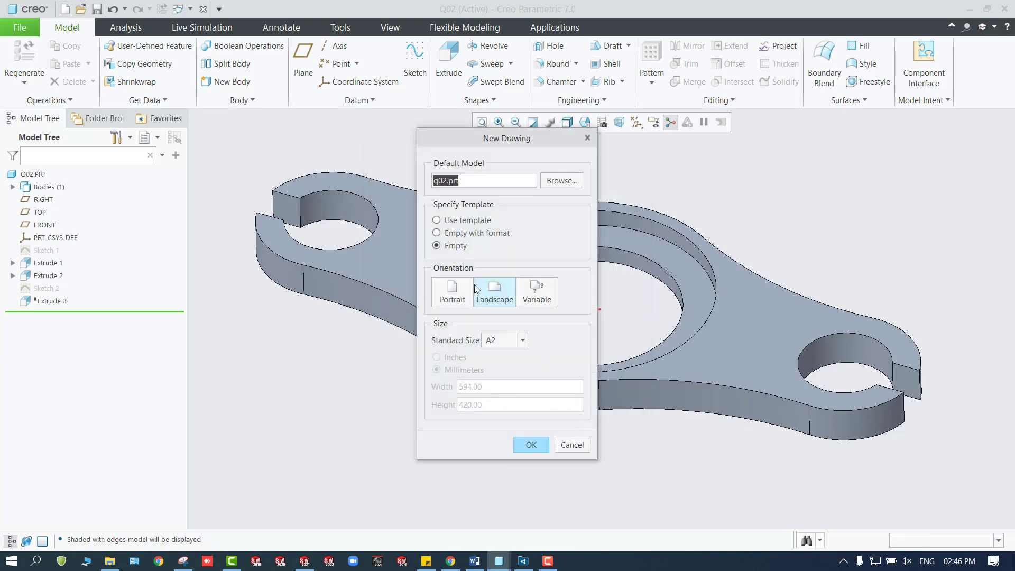
Create the drawing of q02.prt on an empty landscape A2 sheet and maximize its window.
left_click(523, 340)
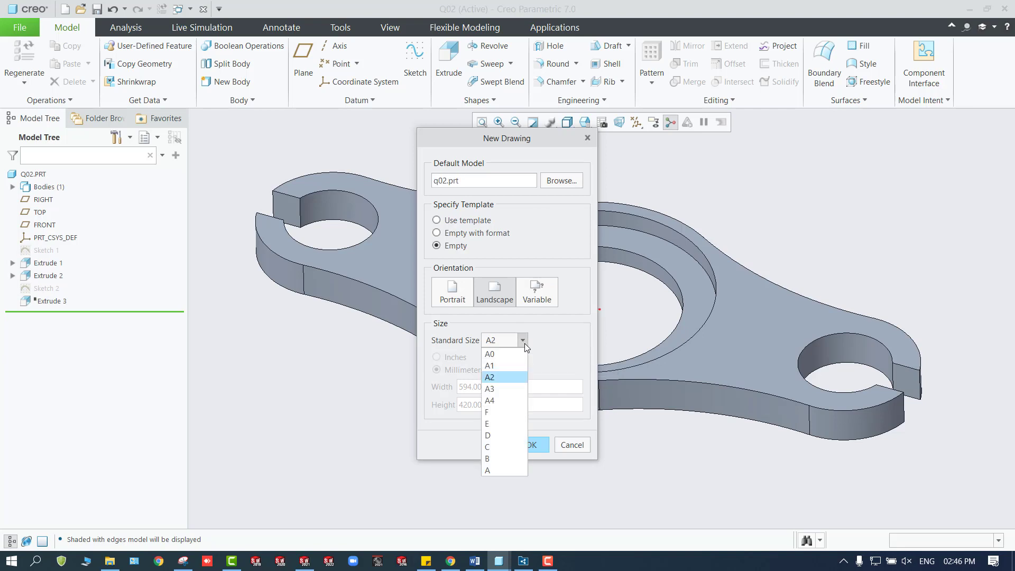
left_click(523, 341)
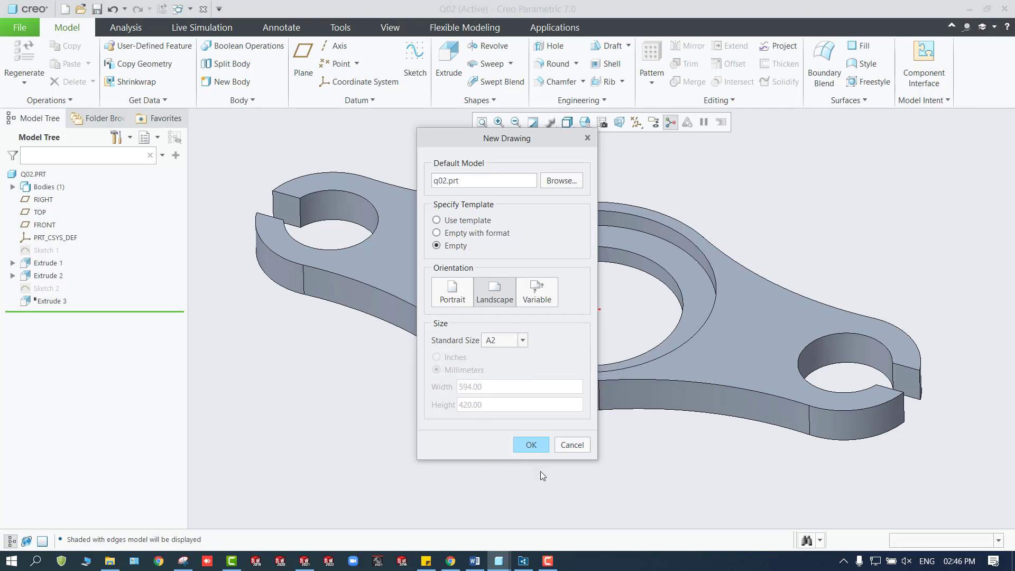
left_click(532, 445)
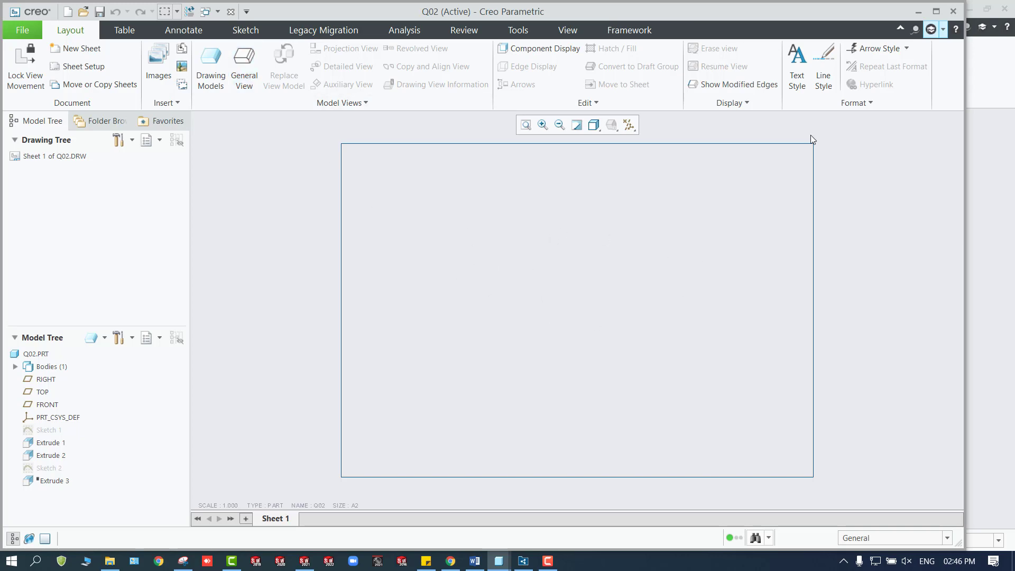
left_click(936, 11)
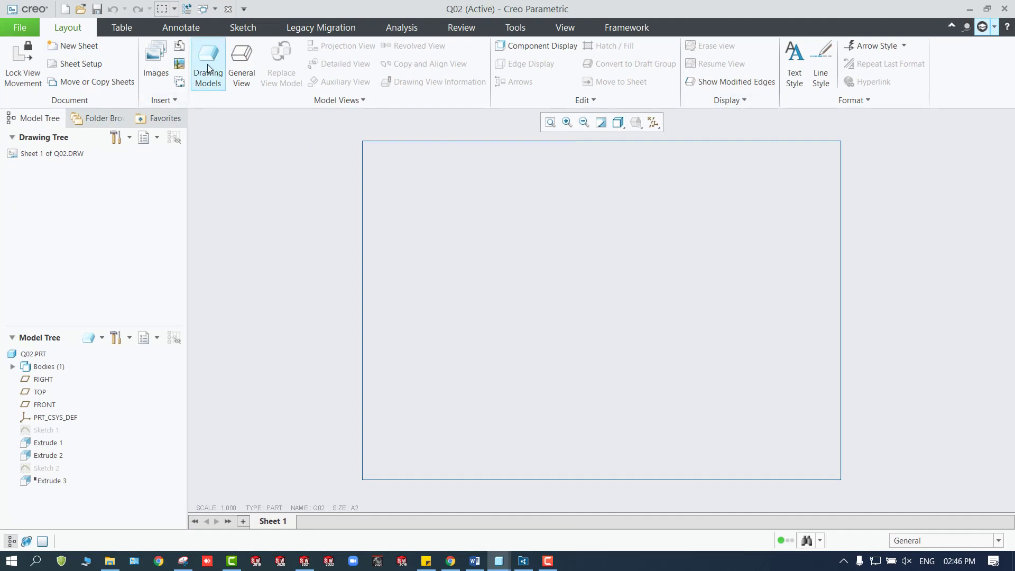
Place a general view with no combined state on the sheet and orient it to the model's TOP view.
left_click(242, 66)
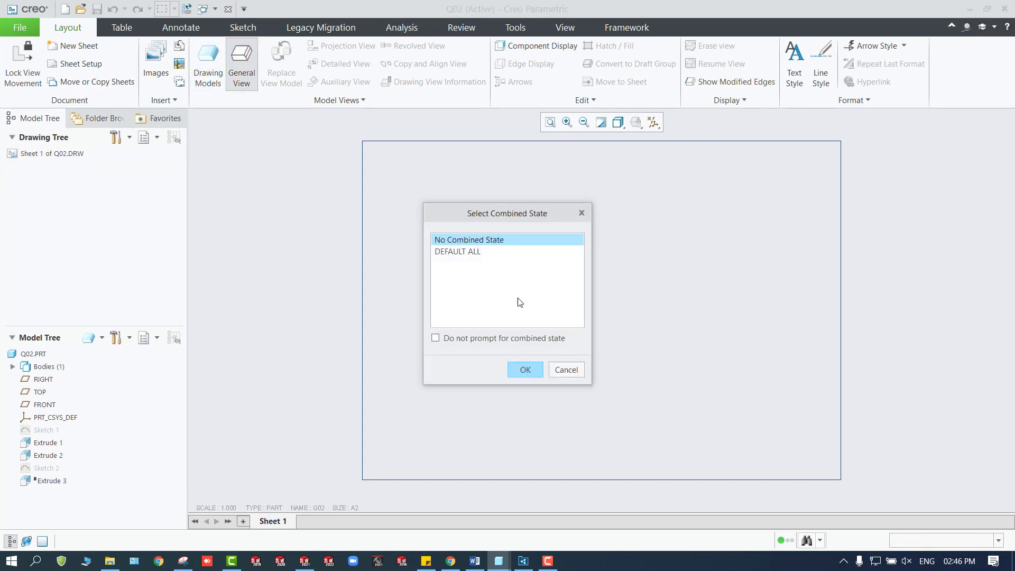
left_click(525, 370)
left_click(475, 302)
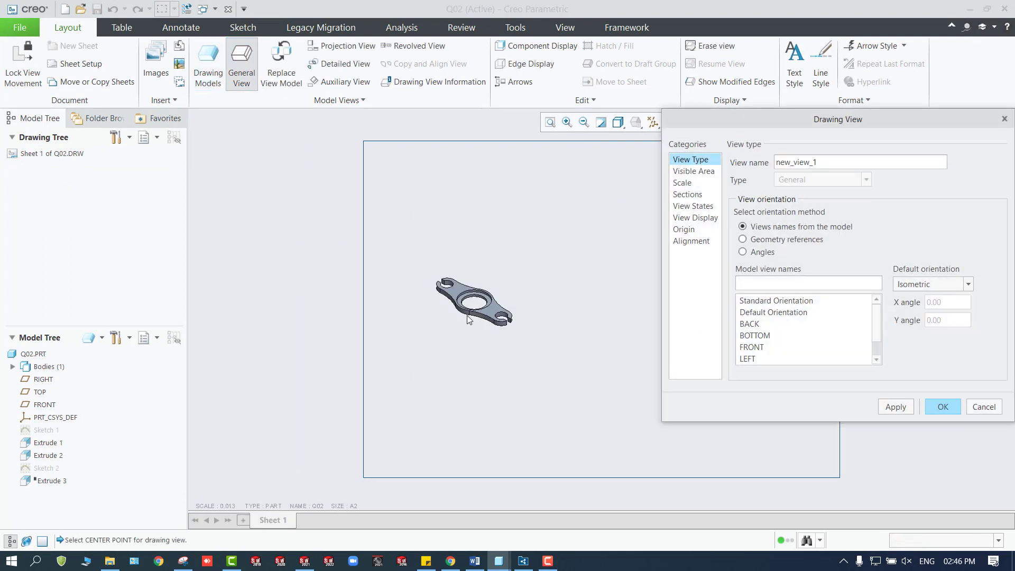
scroll(787, 341, "down", 1)
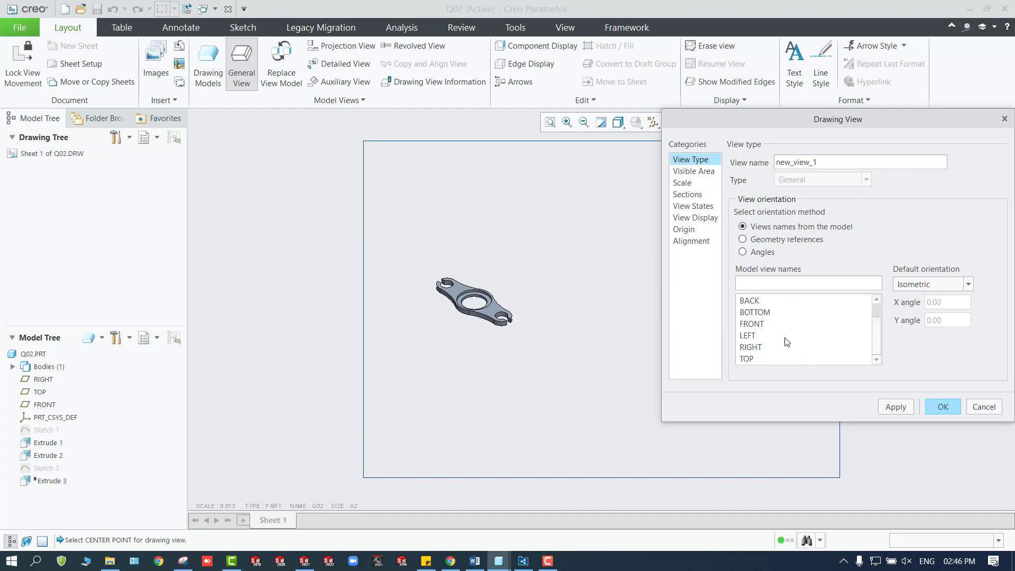
left_click(747, 358)
left_click(941, 406)
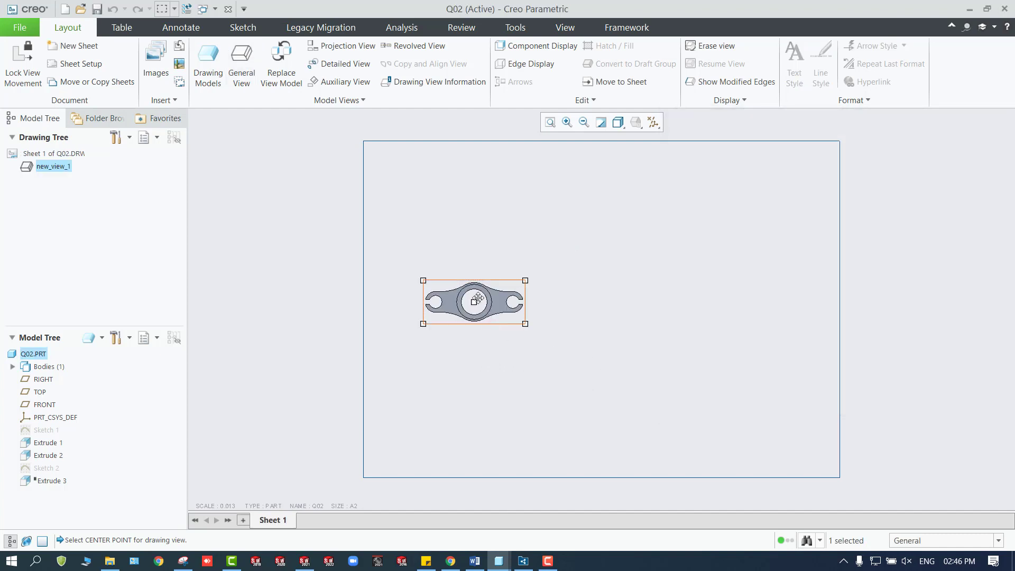
Reposition the top view in the upper-left area of the sheet, trying out the view movement lock.
mouse_move(476, 283)
left_mouse_down()
mouse_move(460, 209)
mouse_move(451, 226)
left_mouse_up()
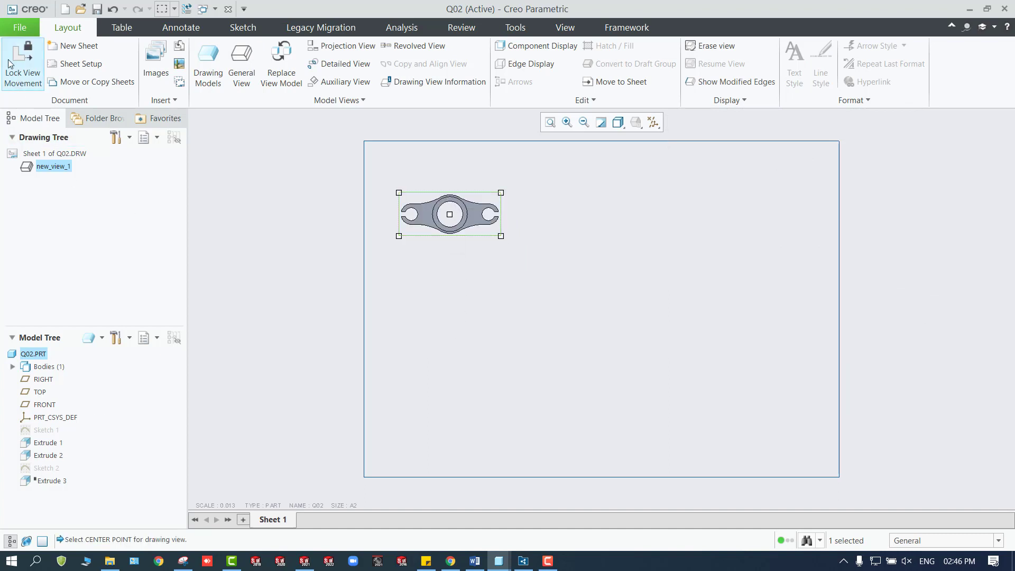
left_click(22, 82)
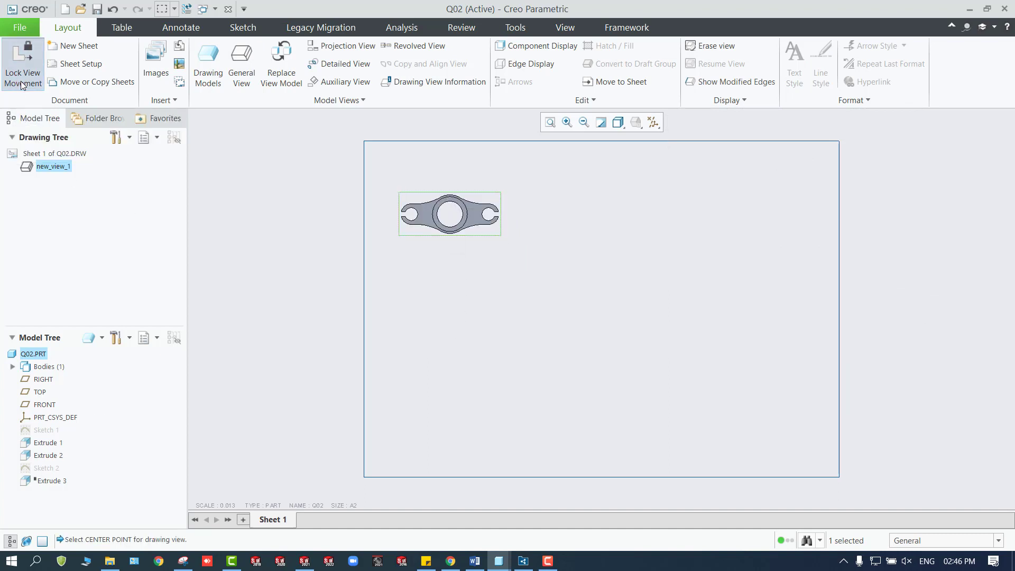
left_click(449, 262)
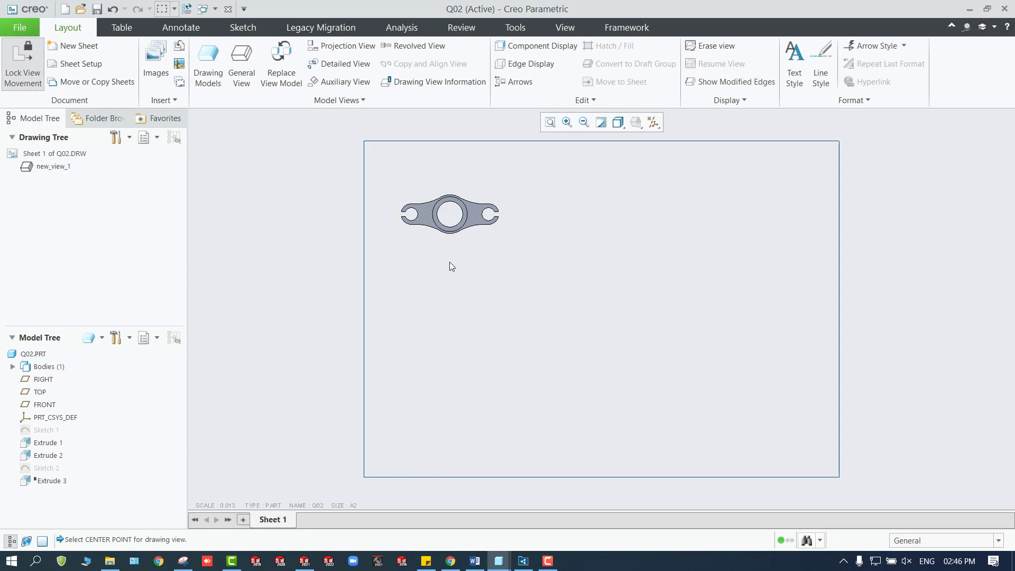
left_click(401, 226)
mouse_move(439, 222)
left_mouse_down()
mouse_move(447, 261)
mouse_move(469, 268)
left_mouse_up()
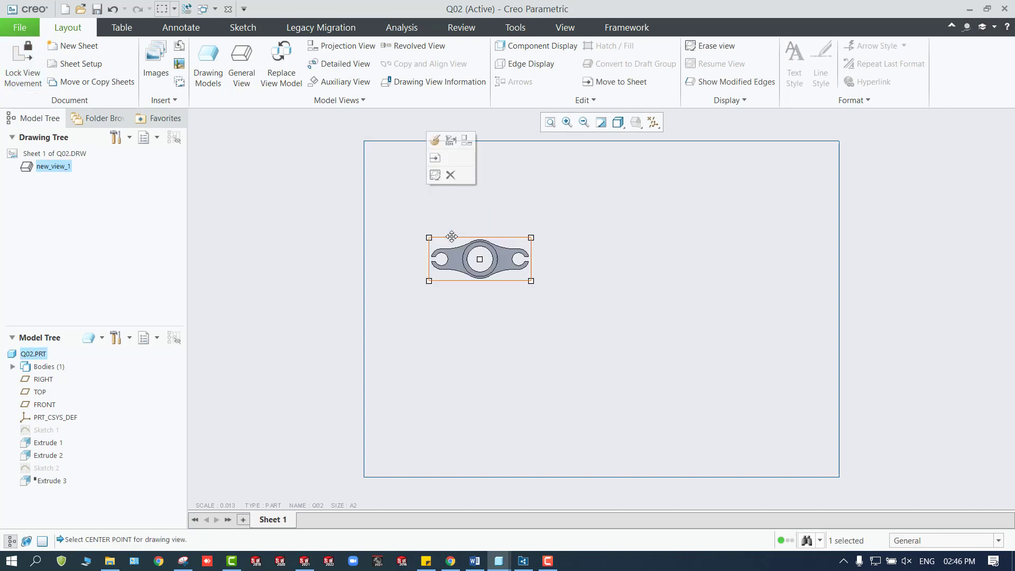
Set the top view to a custom scale of 0.025.
double_click(469, 267)
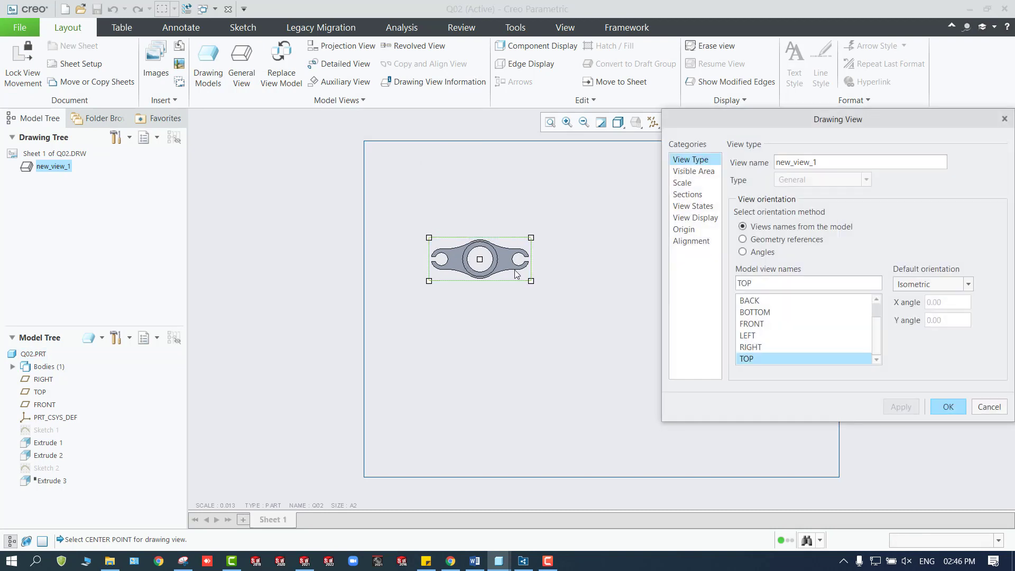
left_click(683, 183)
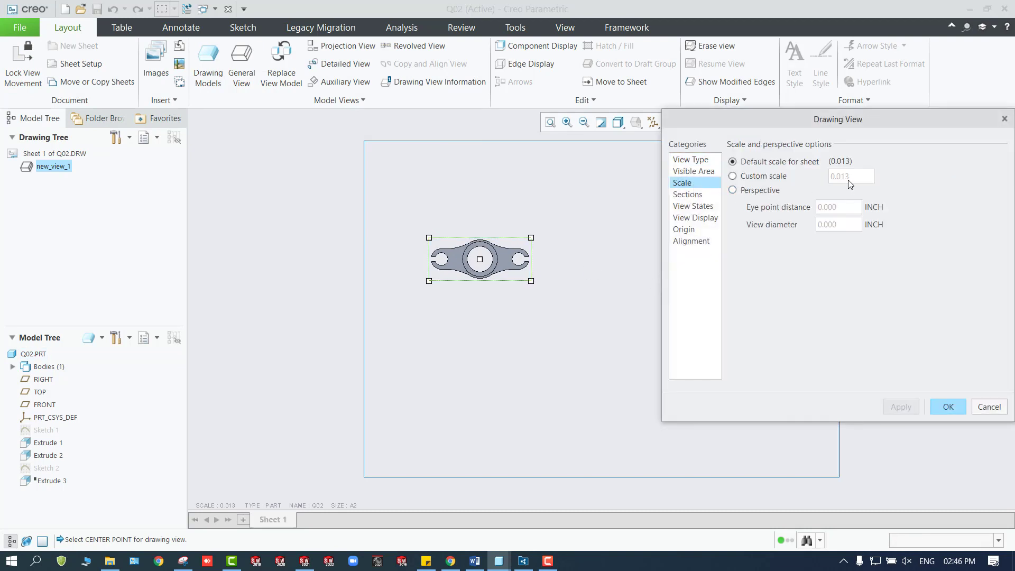
left_click(772, 178)
left_click_drag(861, 177, 831, 180)
type("0.010")
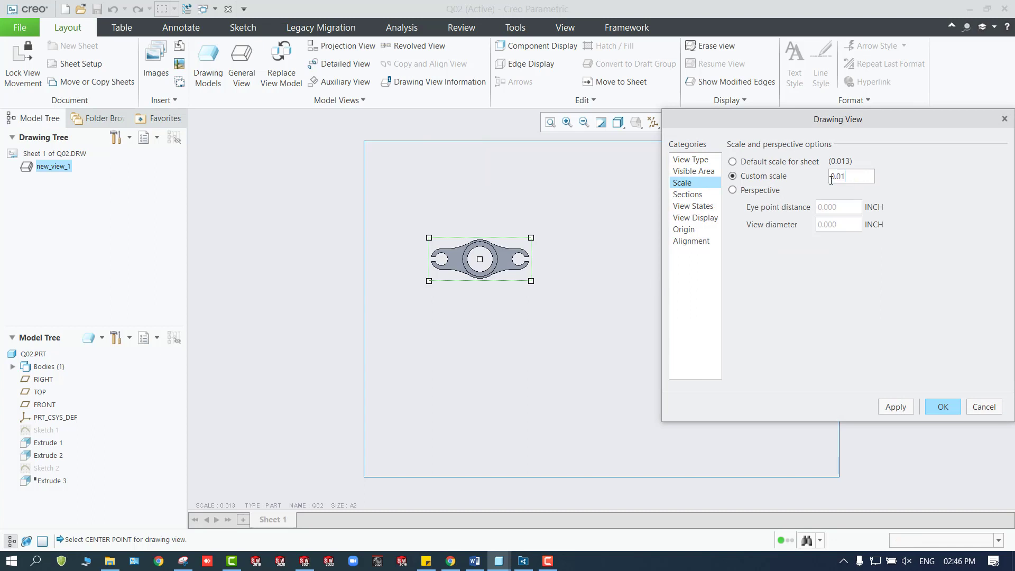
key("Return")
left_click(858, 180)
key("BackSpace")
key("BackSpace")
type("25")
left_click(893, 407)
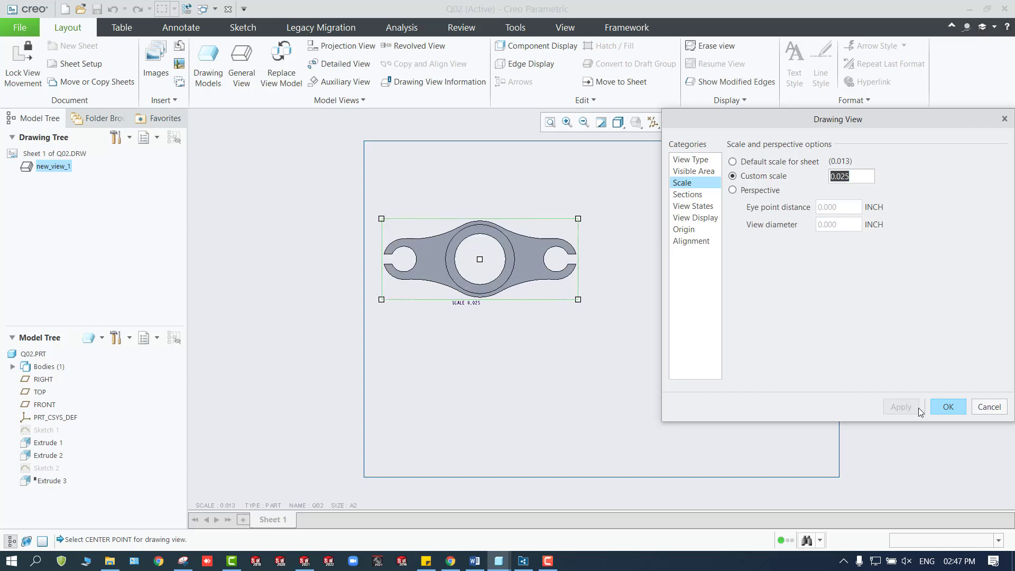
left_click(941, 405)
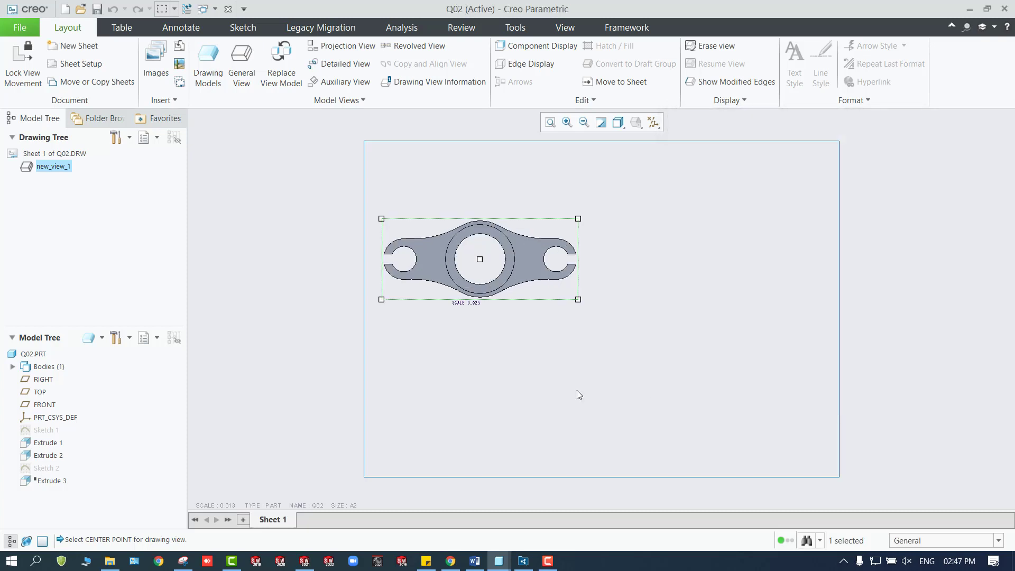
left_click(474, 304)
left_click(491, 332)
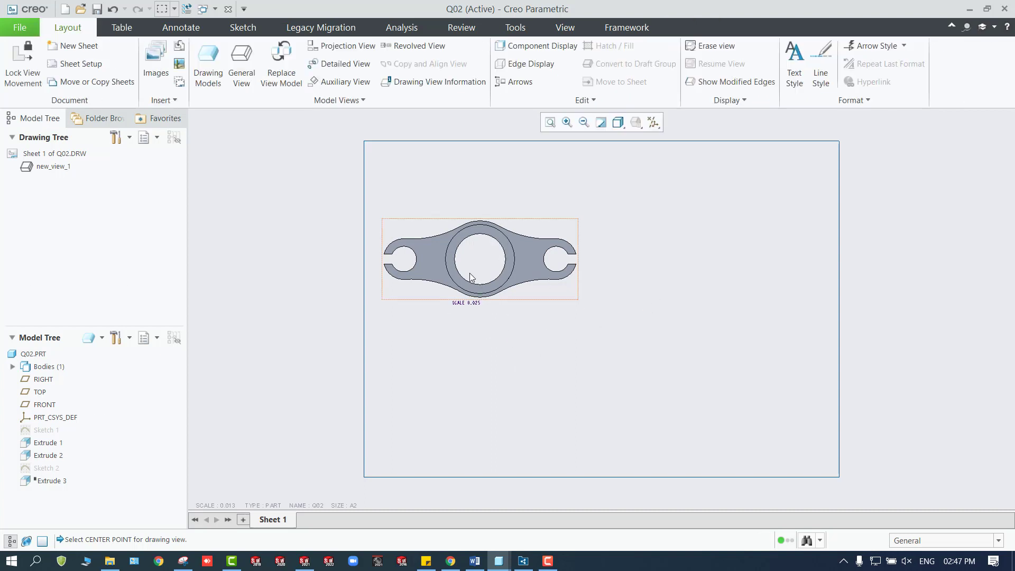
Open the part model Q02.PRT from the drawing in its own window.
left_click(30, 355)
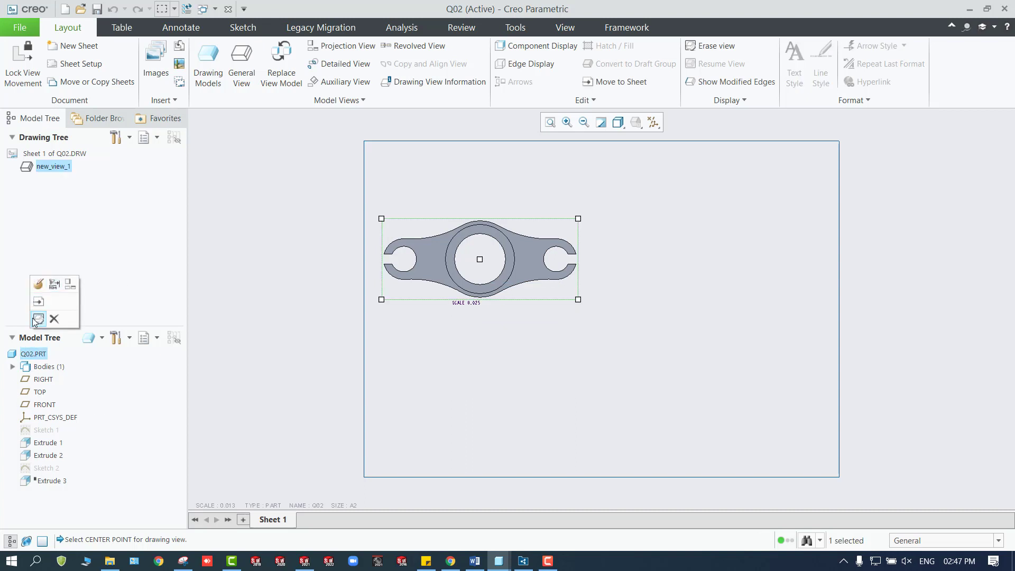
right_click(29, 354)
left_click(49, 357)
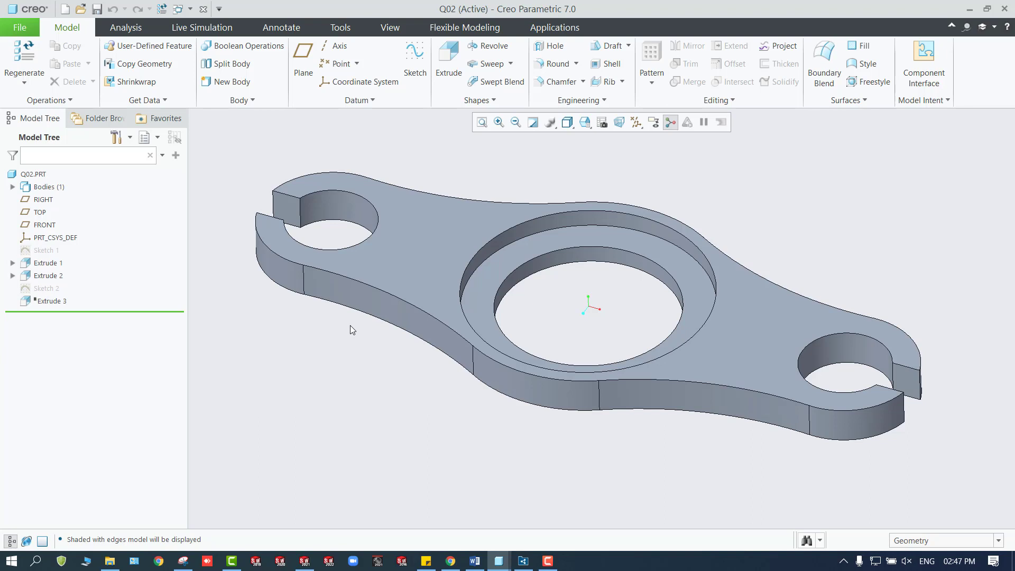
Start a planar section of the part with the hatch pattern shown and Offset placement.
left_click(329, 33)
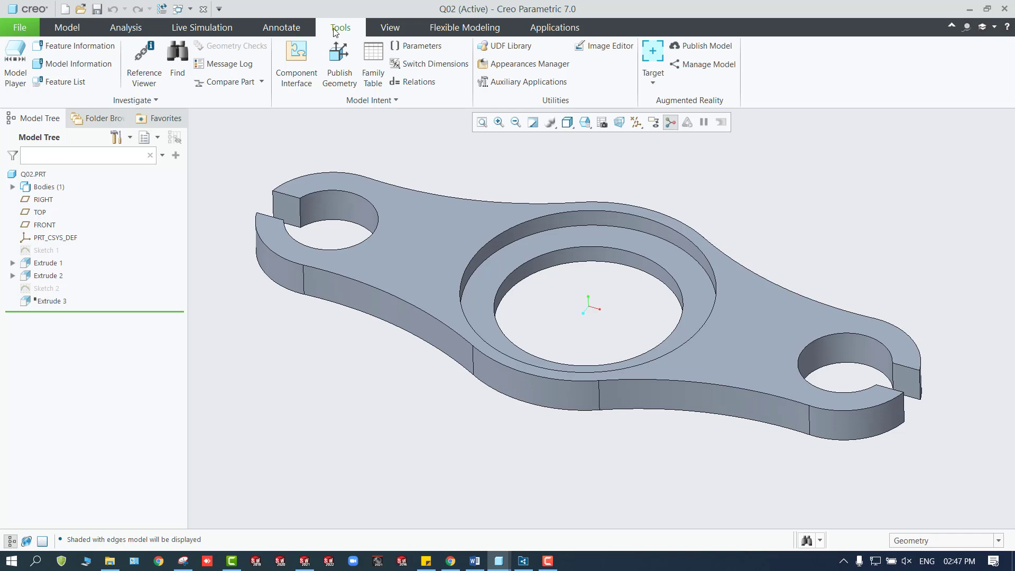
left_click(378, 29)
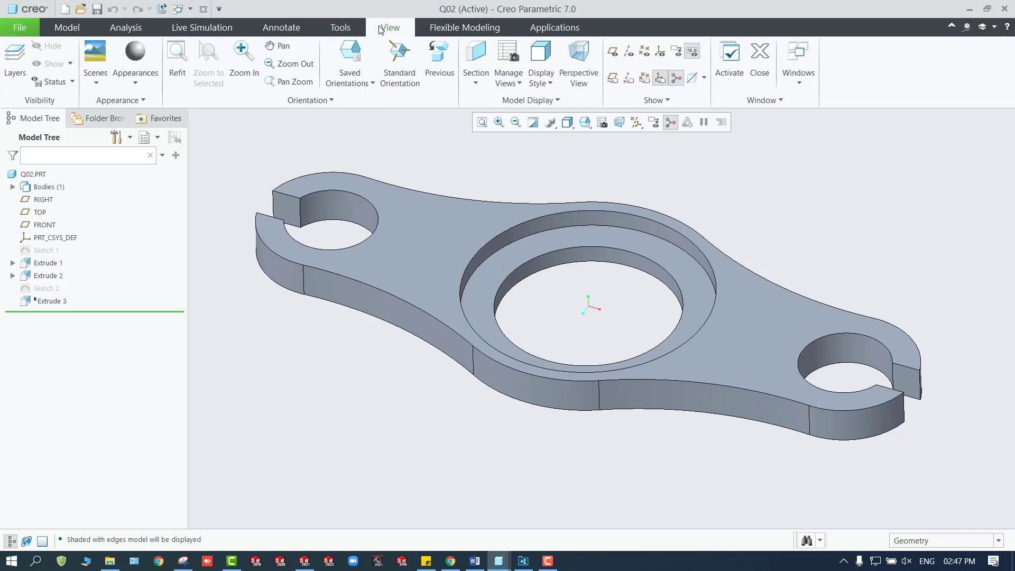
left_click(477, 62)
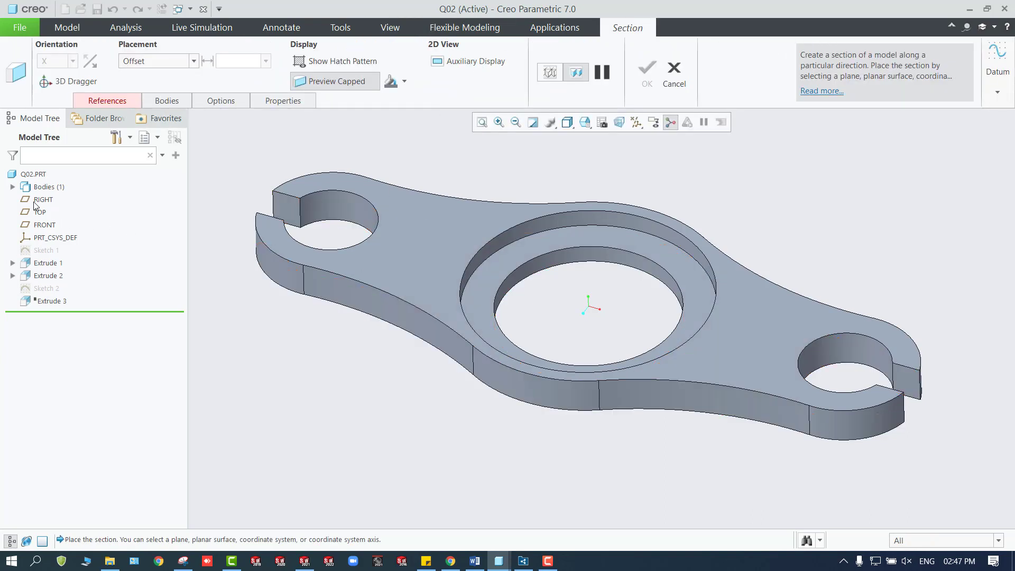
left_click(318, 62)
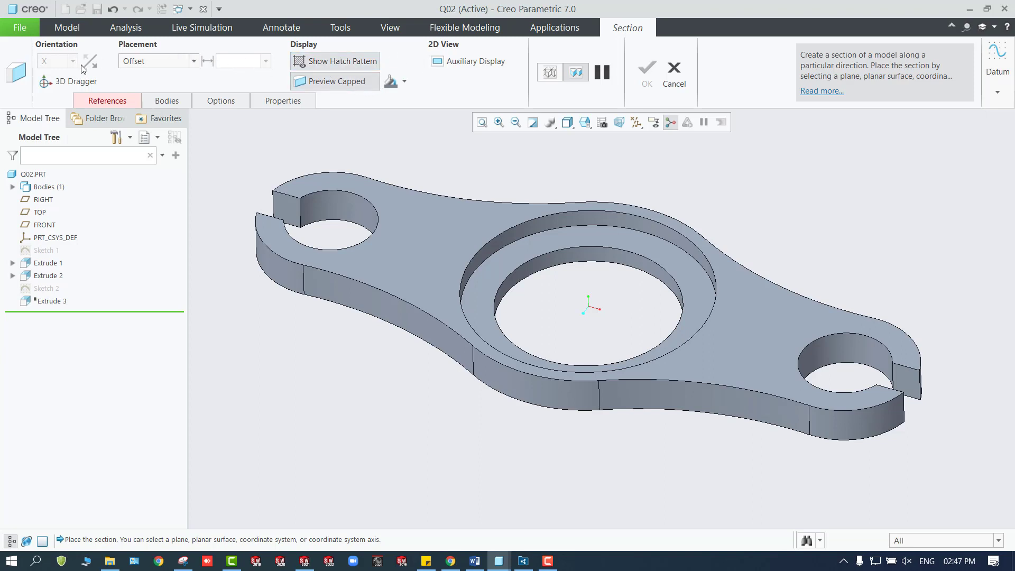
left_click(151, 62)
left_click(160, 72)
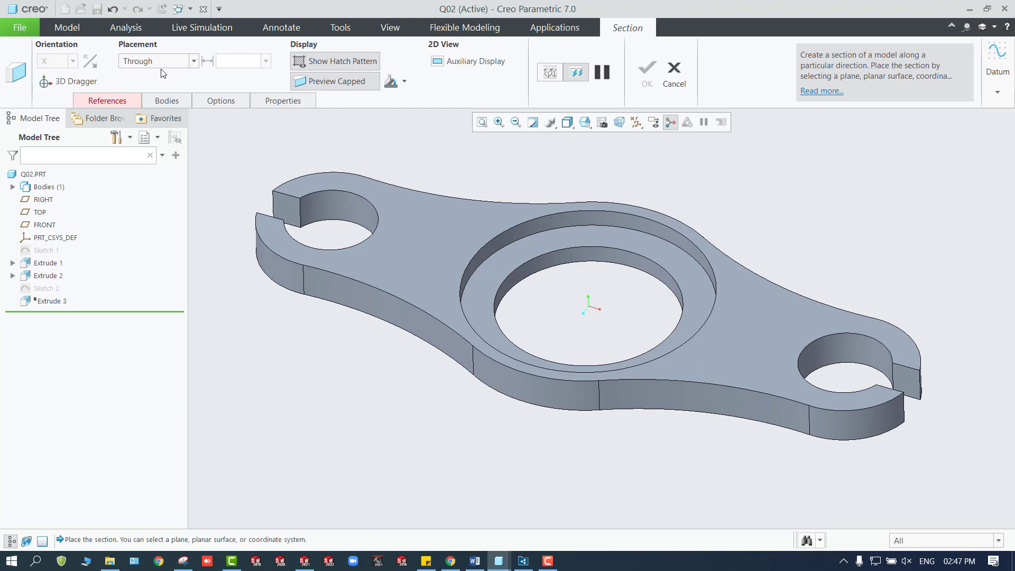
left_click(163, 62)
left_click(160, 85)
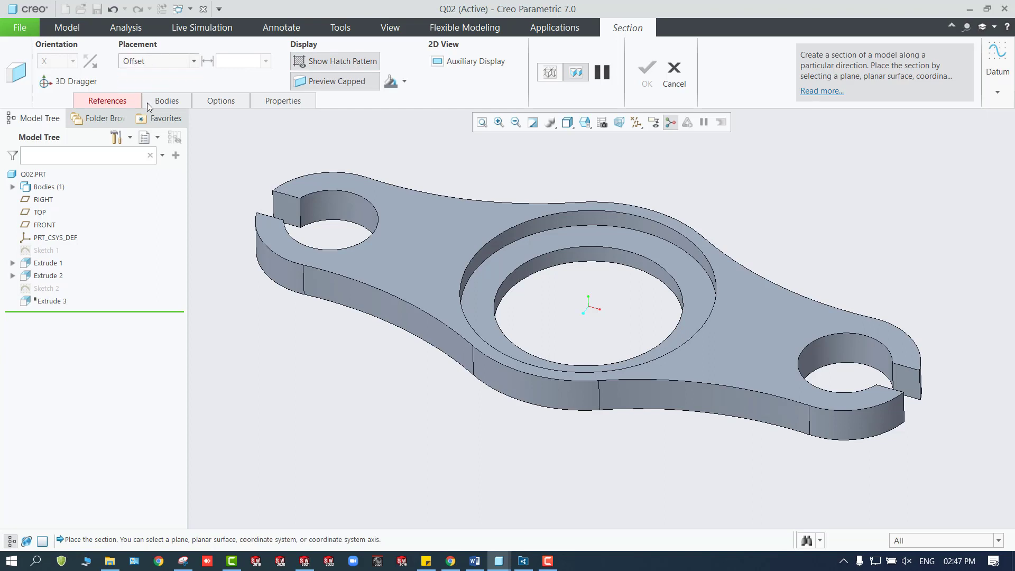
Use the FRONT datum plane as the section reference, after trying RIGHT and TOP, and complete the section.
left_click(131, 100)
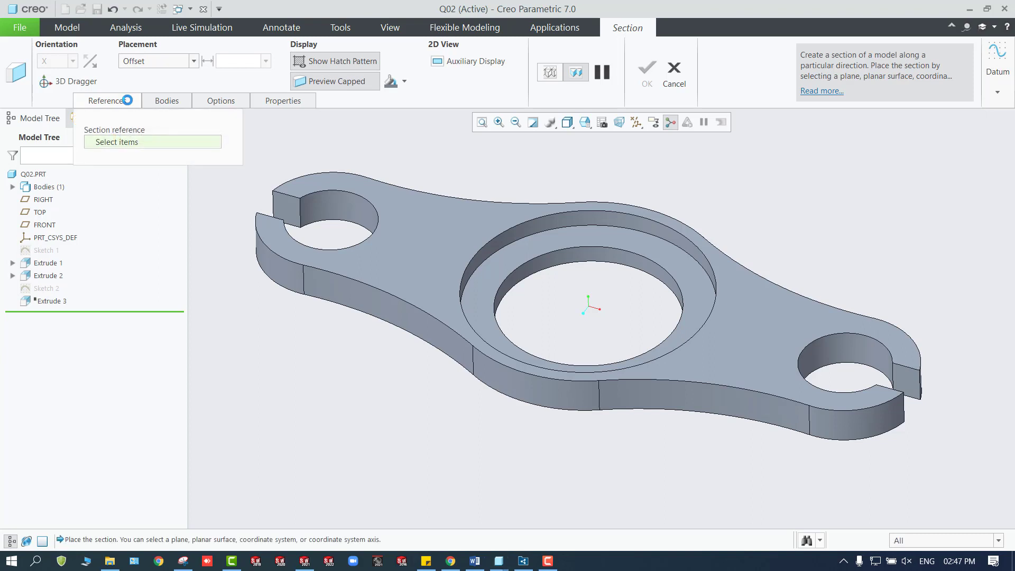
left_click(42, 199)
left_click(40, 213)
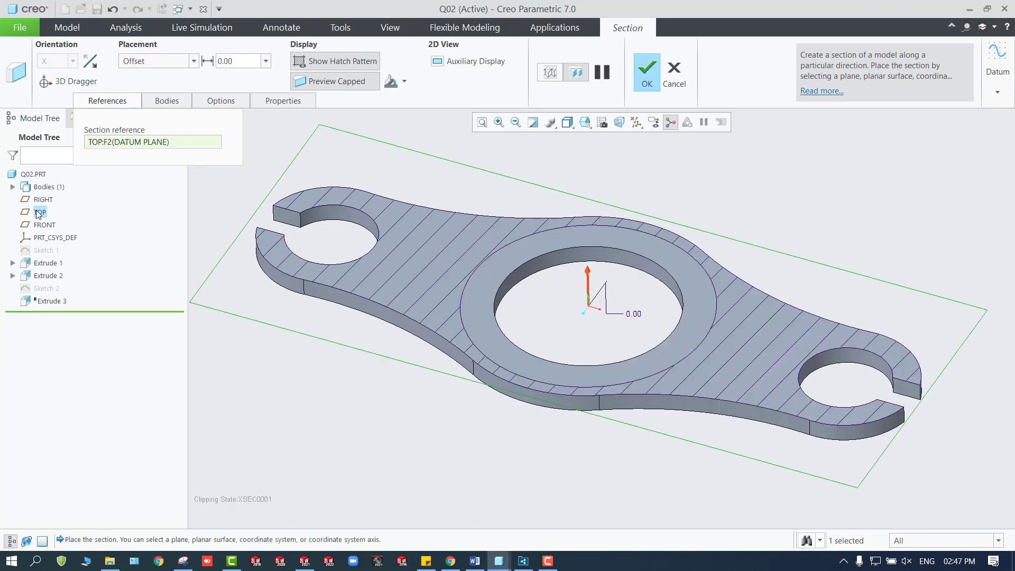
left_click(42, 226)
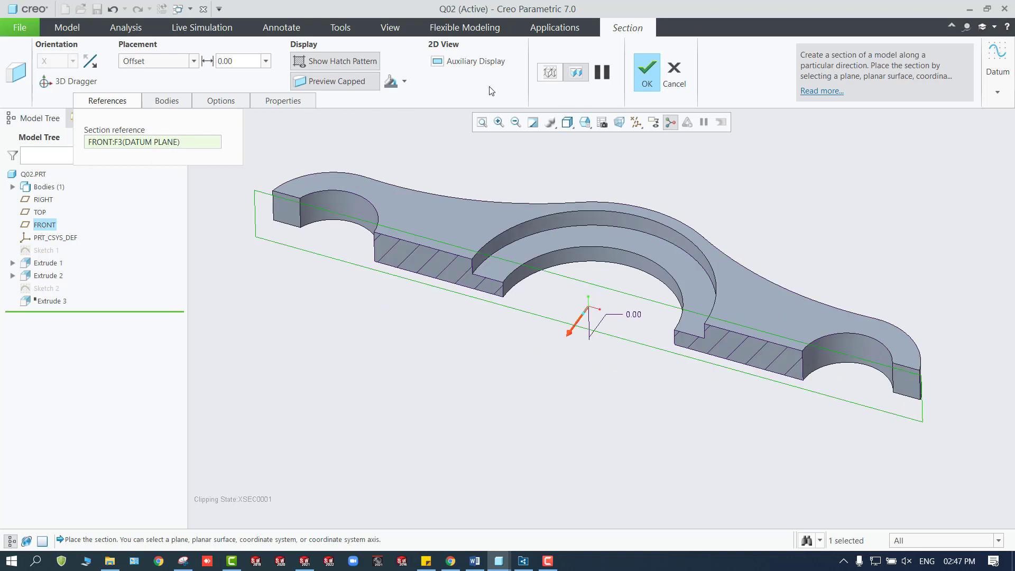
left_click(645, 74)
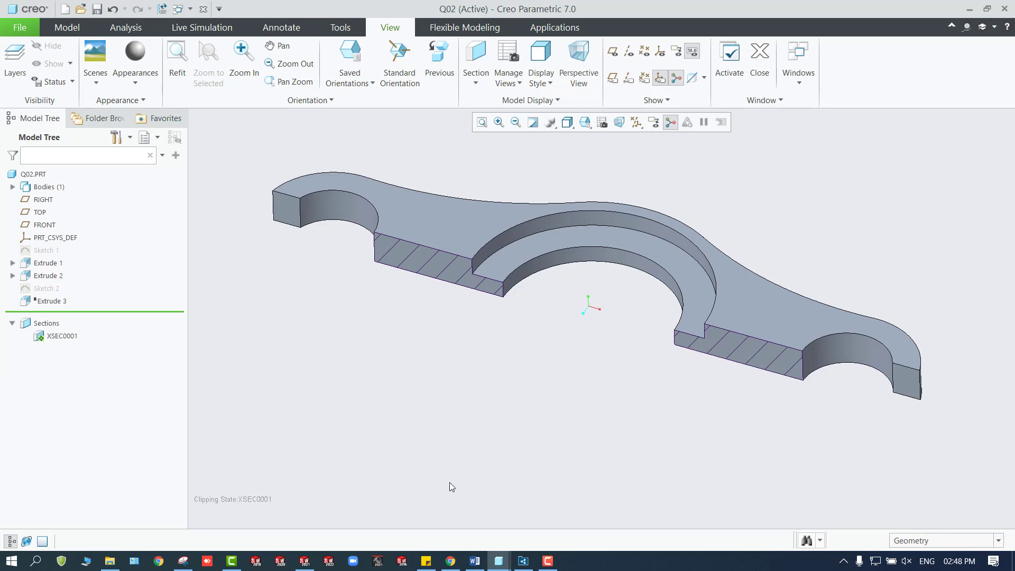
Return to the Q02 drawing and place a second general view with No Combined State below the top view.
mouse_move(499, 560)
left_click(521, 473)
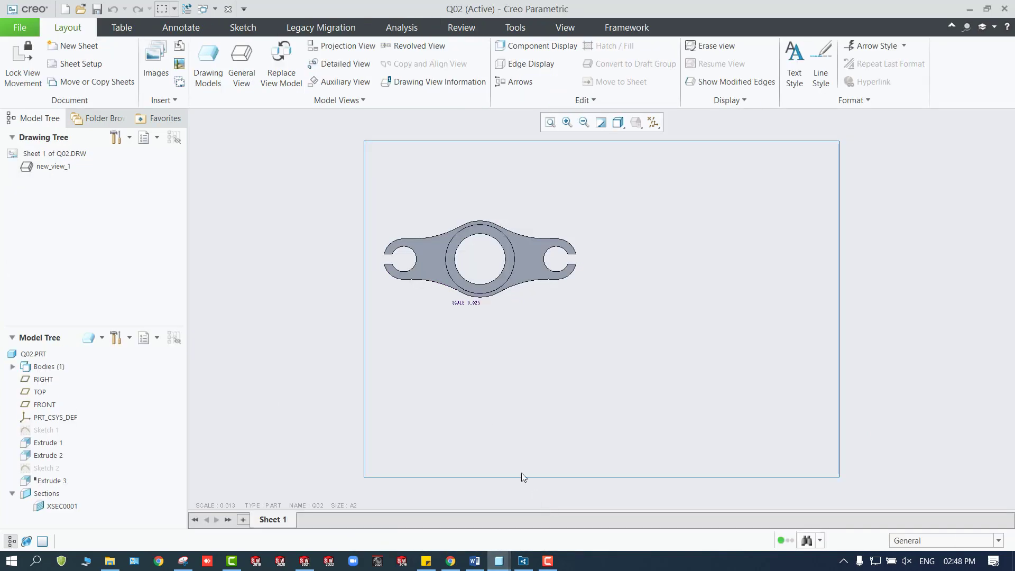
left_click(241, 62)
left_click(525, 370)
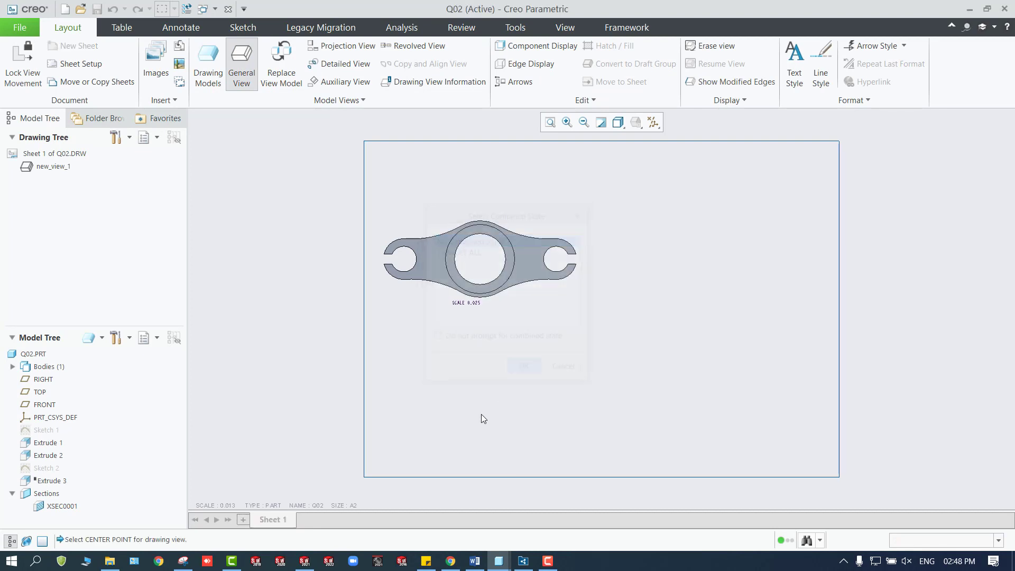
left_click(468, 392)
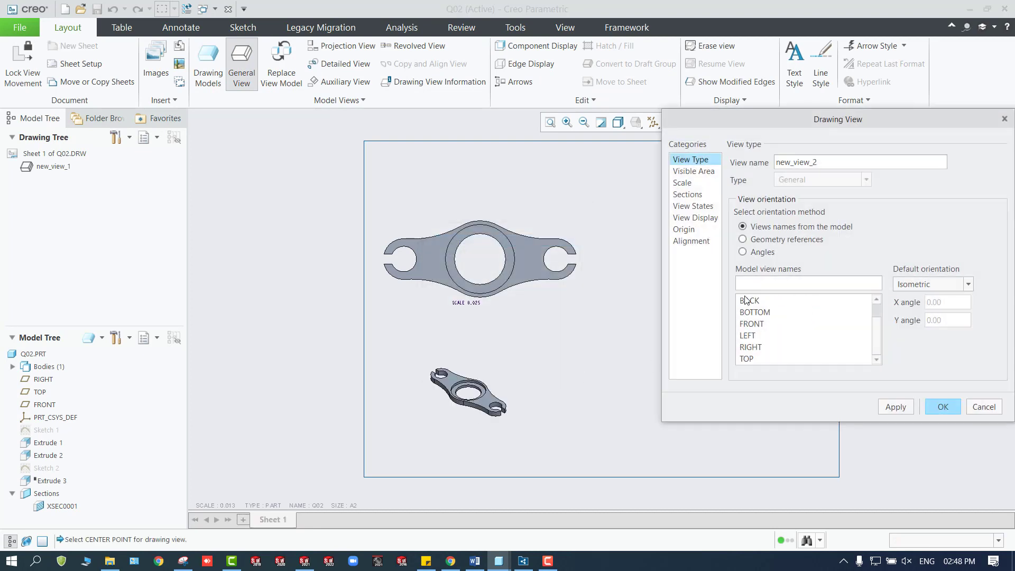
Apply the existing XSEC0001 as a full 2D cross-section to the new lower view.
left_click(697, 195)
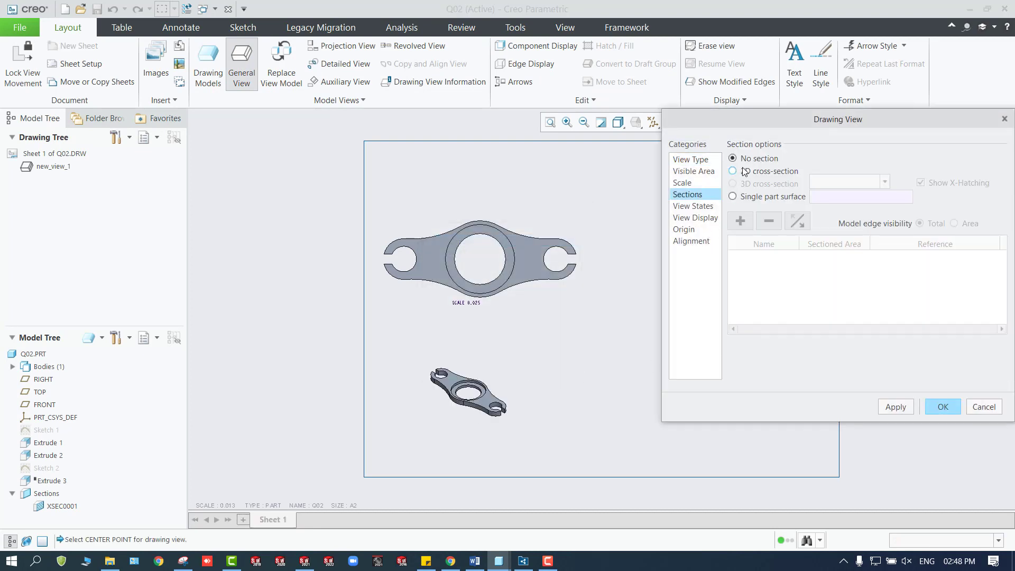
left_click(744, 171)
left_click(740, 221)
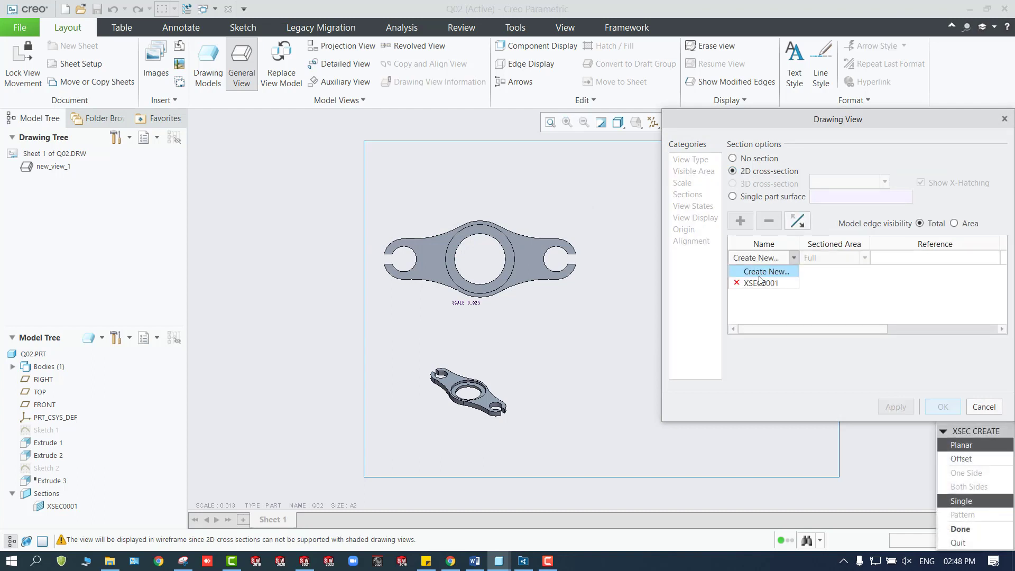
left_click(759, 284)
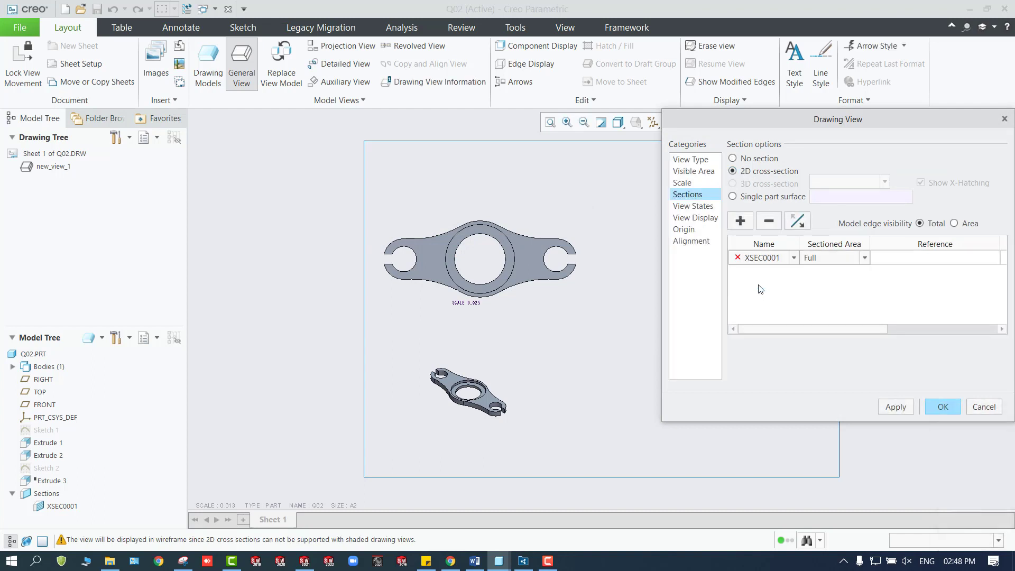
left_click(942, 406)
scroll(488, 395, "down", 3)
scroll(470, 391, "down", 2)
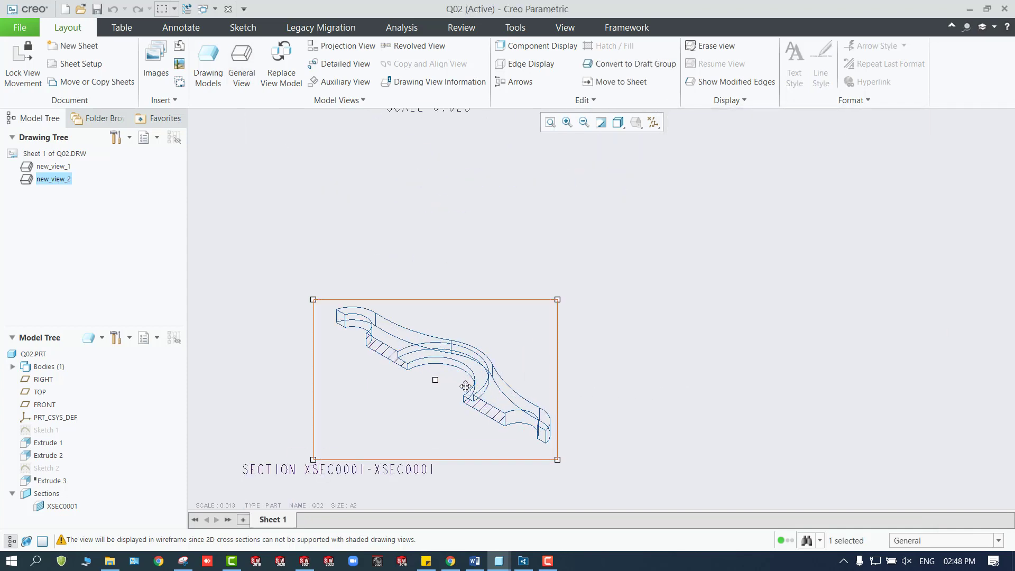
Set the section view's orientation to the model's FRONT view.
double_click(442, 404)
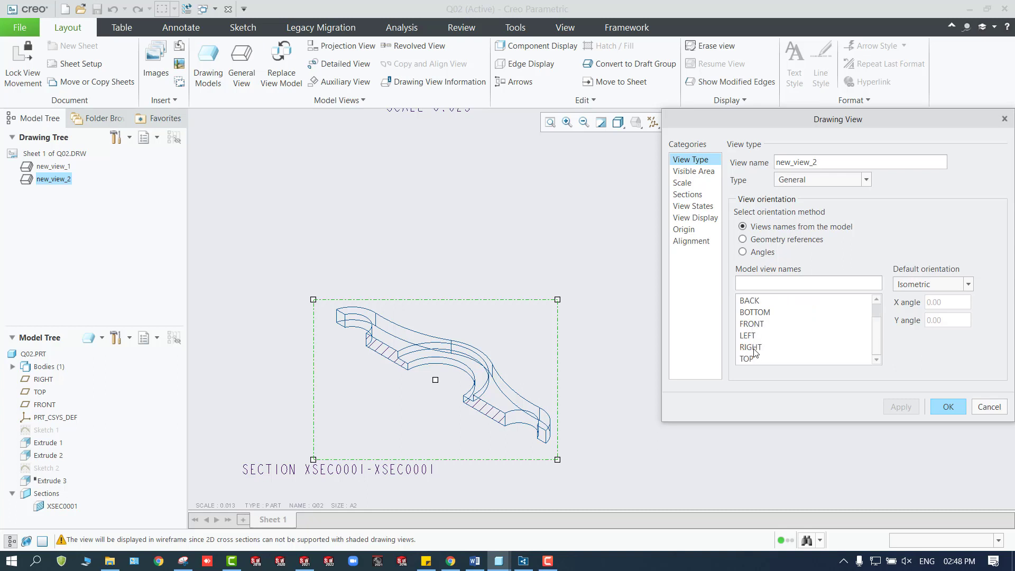
scroll(754, 353, "up", 1)
scroll(757, 349, "down", 1)
left_click(760, 323)
left_click(898, 407)
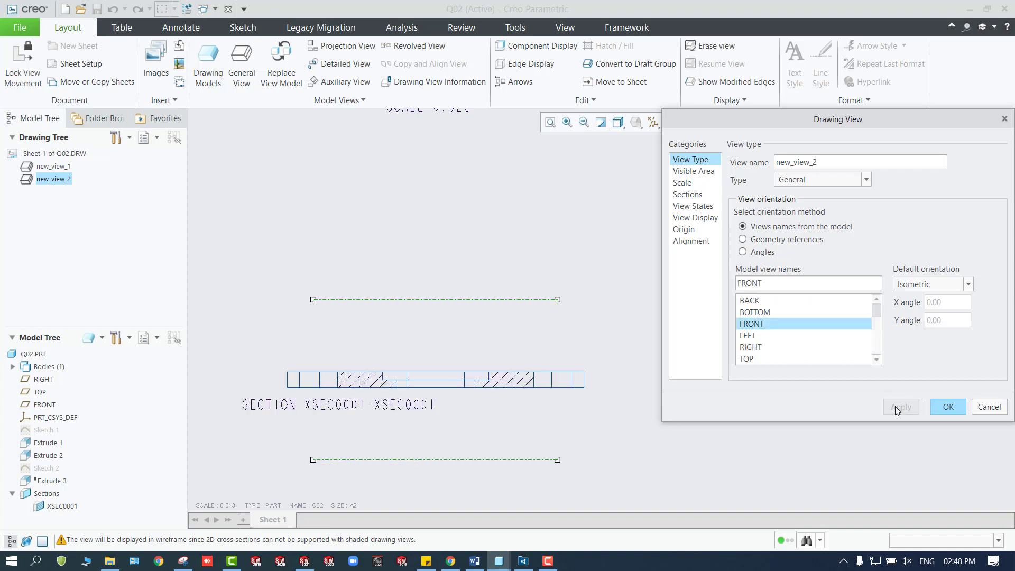
left_click(948, 407)
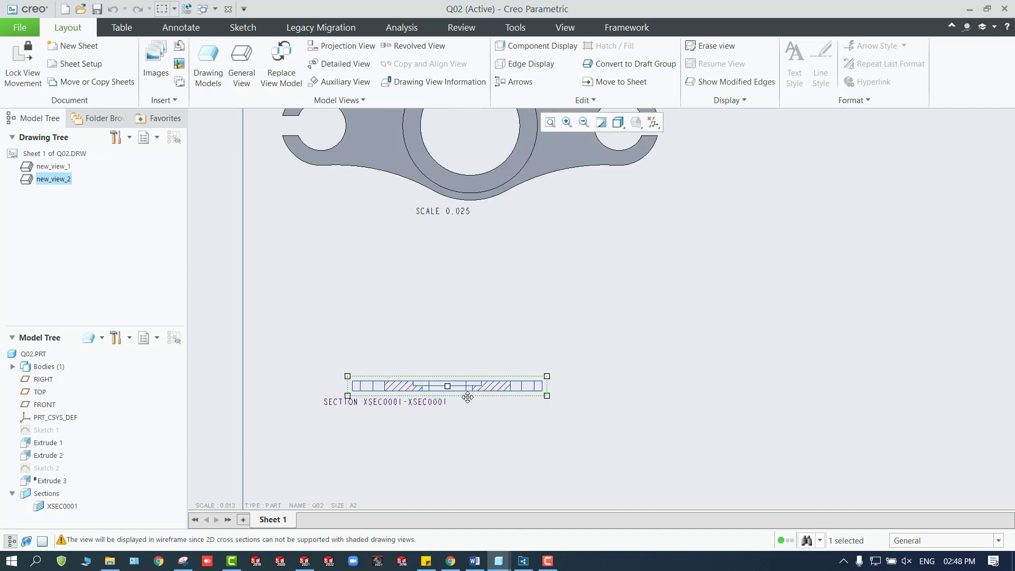
Delete the section view's label note and move the view to line up beneath the top view.
left_click(360, 404)
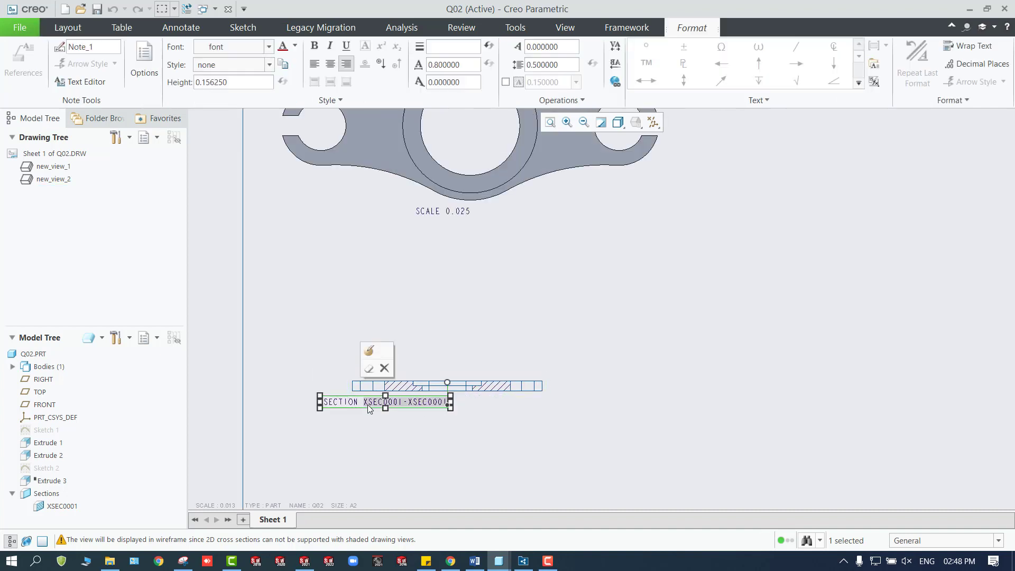
double_click(369, 406)
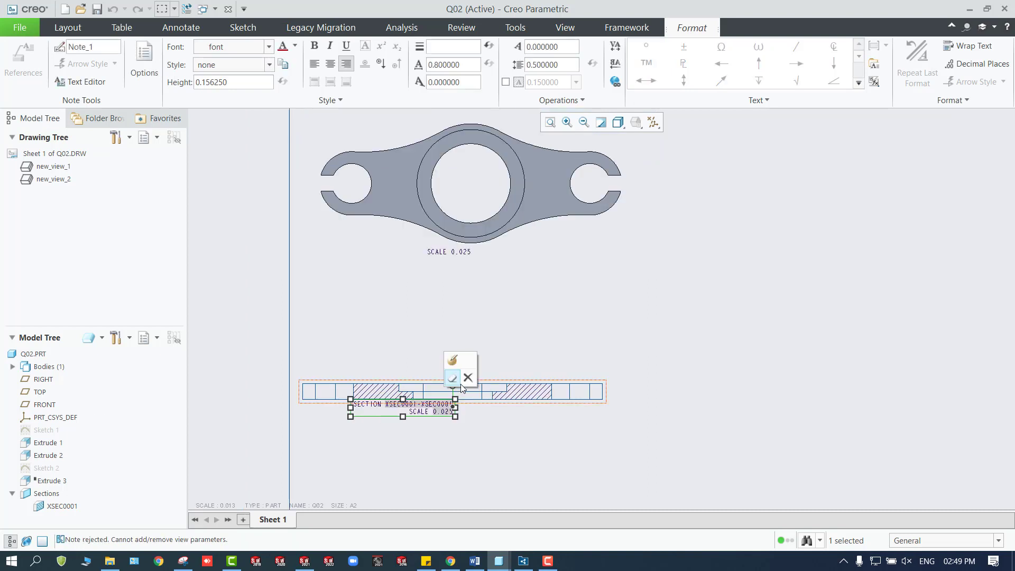
left_click(468, 379)
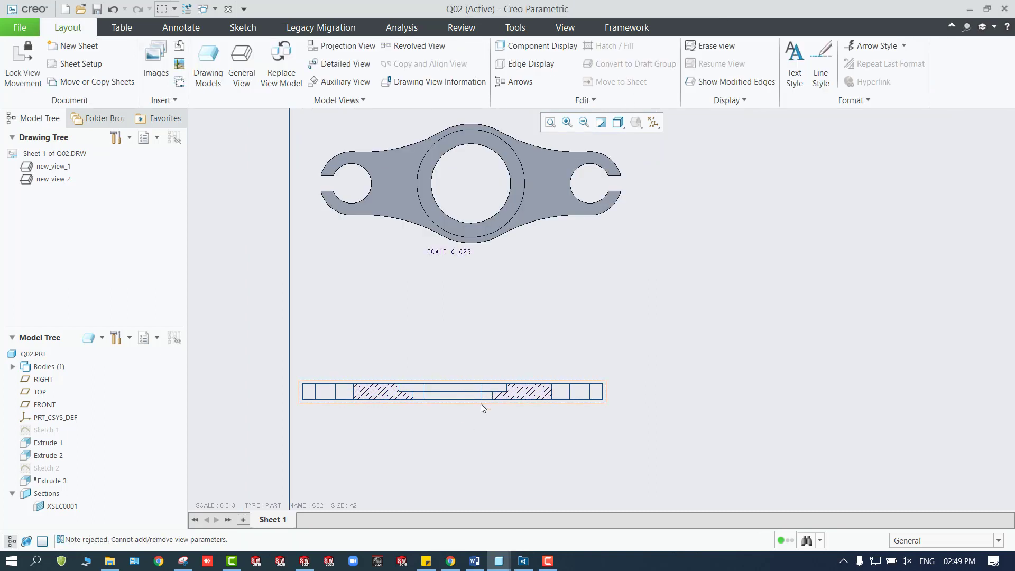
left_click(485, 404)
mouse_move(473, 400)
left_mouse_down()
mouse_move(514, 394)
mouse_move(474, 396)
left_mouse_up()
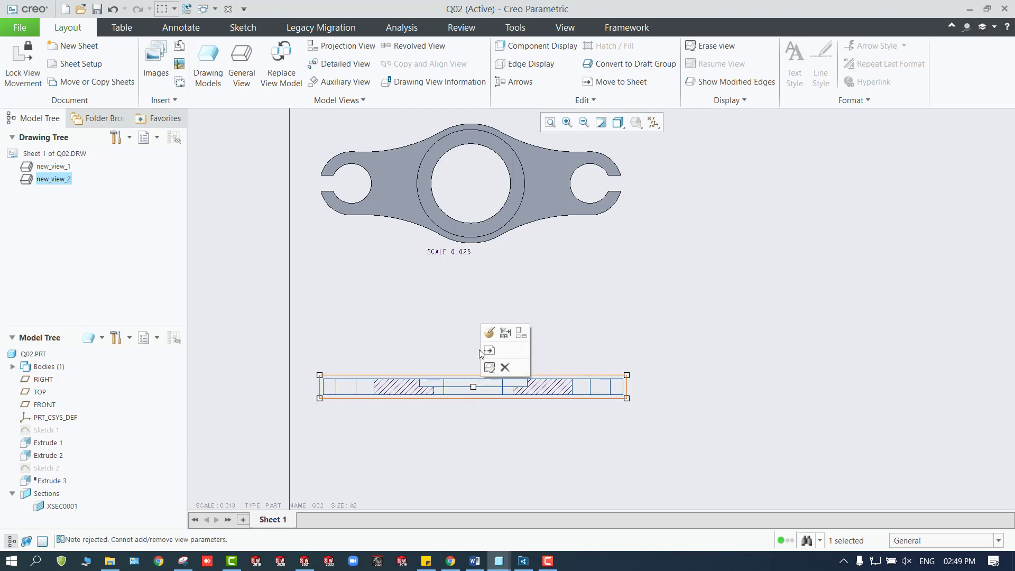
Set the top view's display style to Hidden, after trying Shading With Edges.
double_click(517, 216)
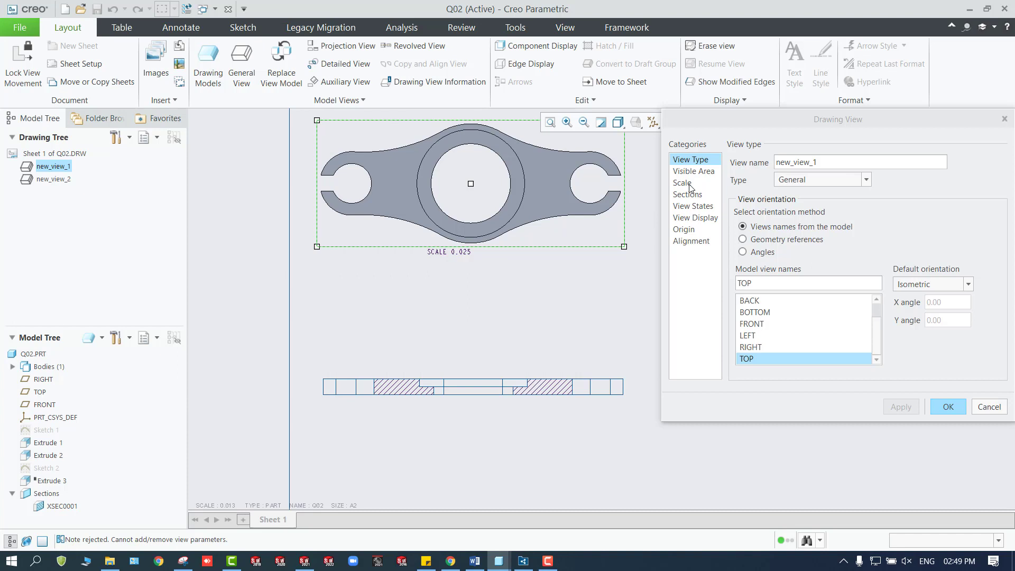
left_click(692, 205)
left_click(840, 167)
left_click(840, 166)
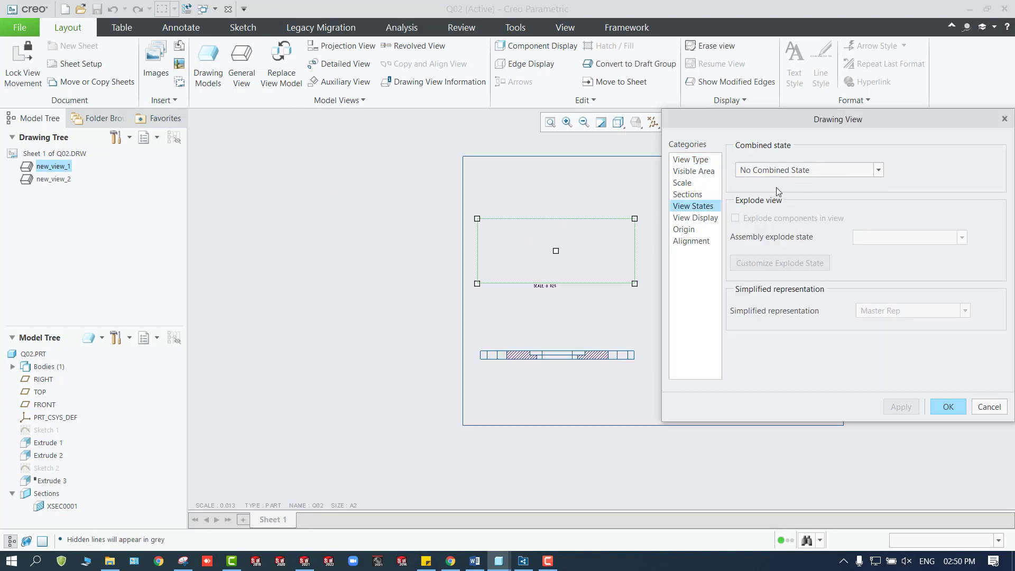
left_click(694, 218)
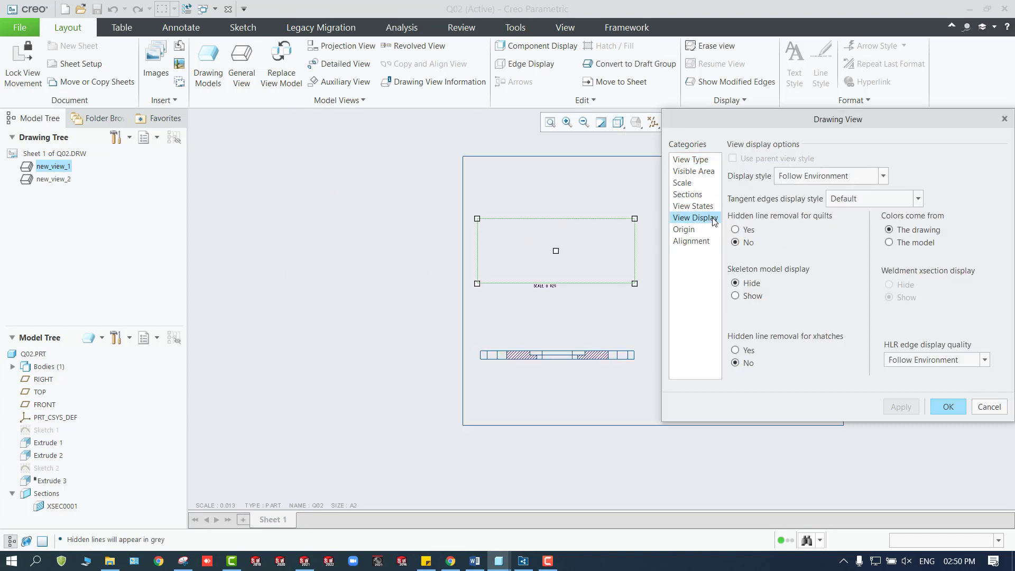
left_click(862, 176)
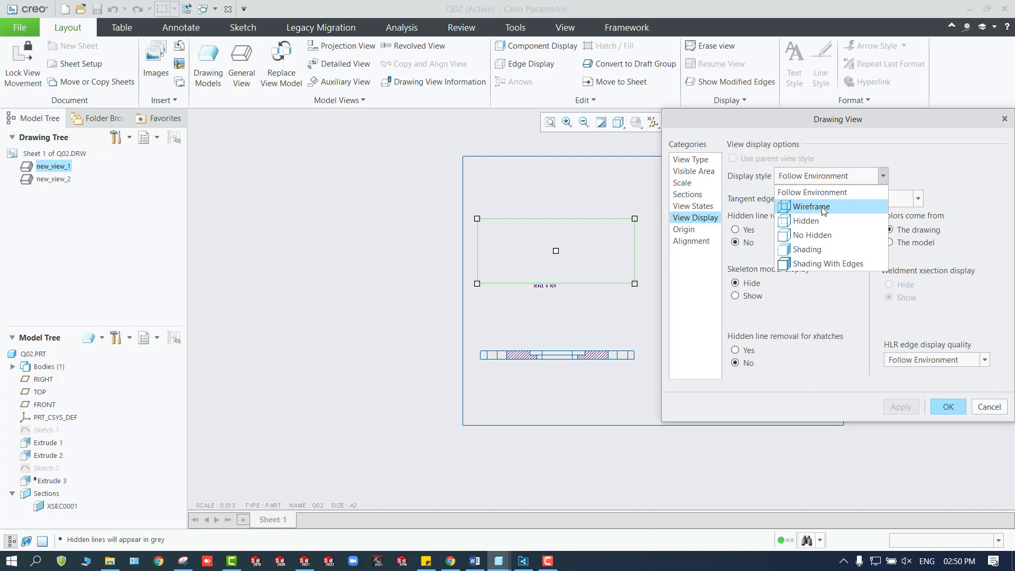
left_click(823, 264)
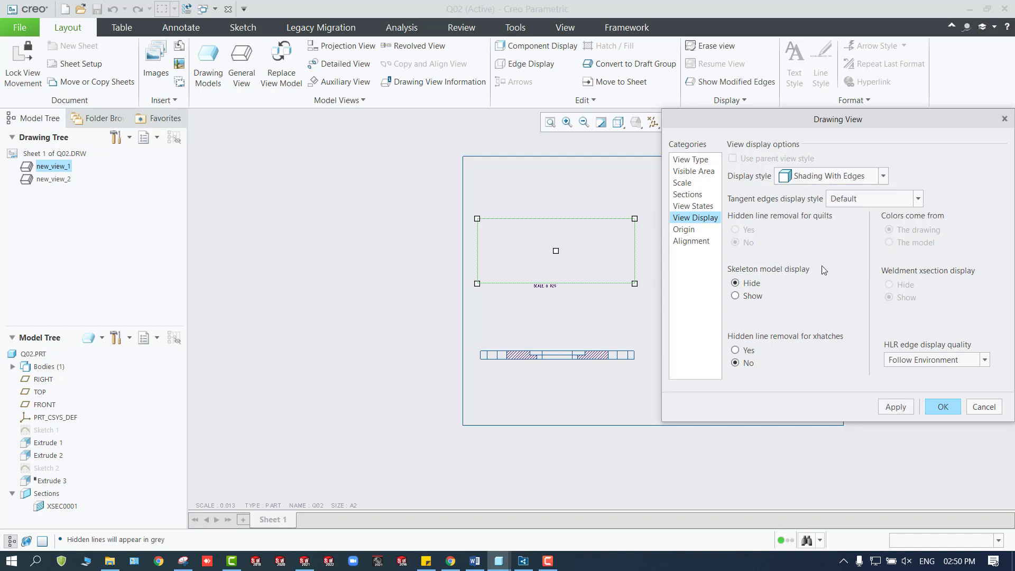
left_click(837, 177)
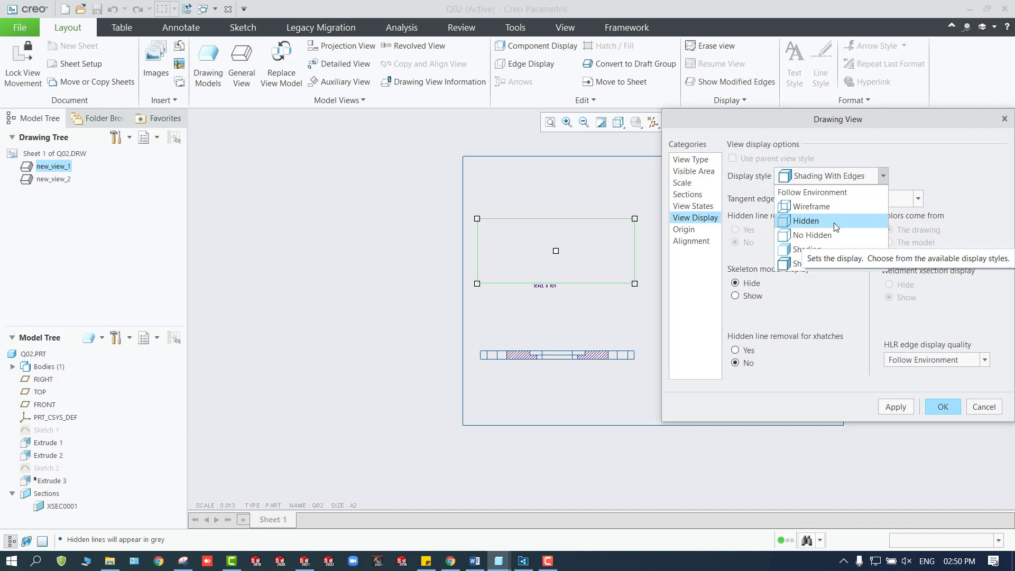
left_click(835, 224)
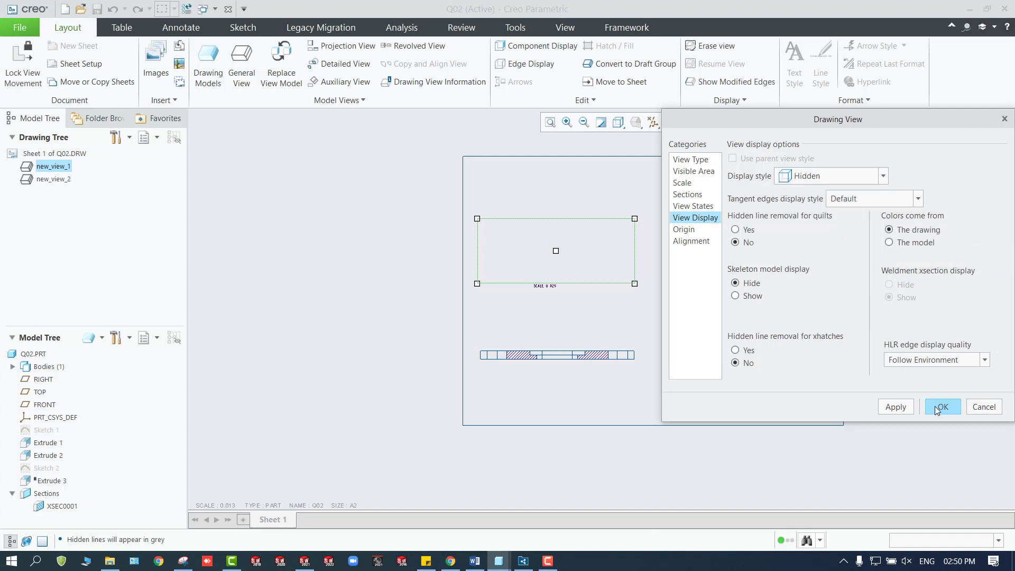
left_click(897, 406)
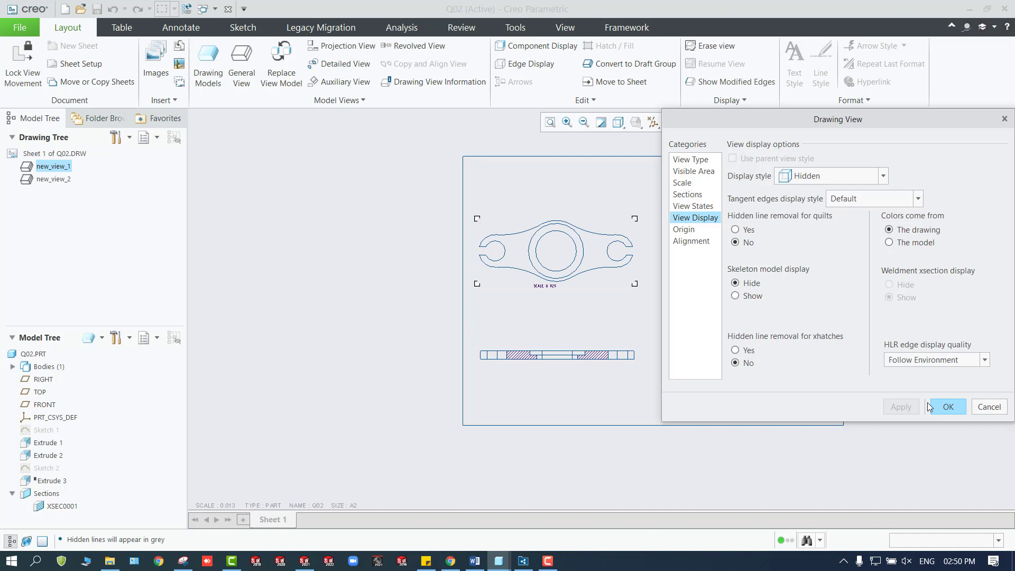
Confirm the top view's properties with the Default tangent edges display style and delete its scale note.
left_click(825, 177)
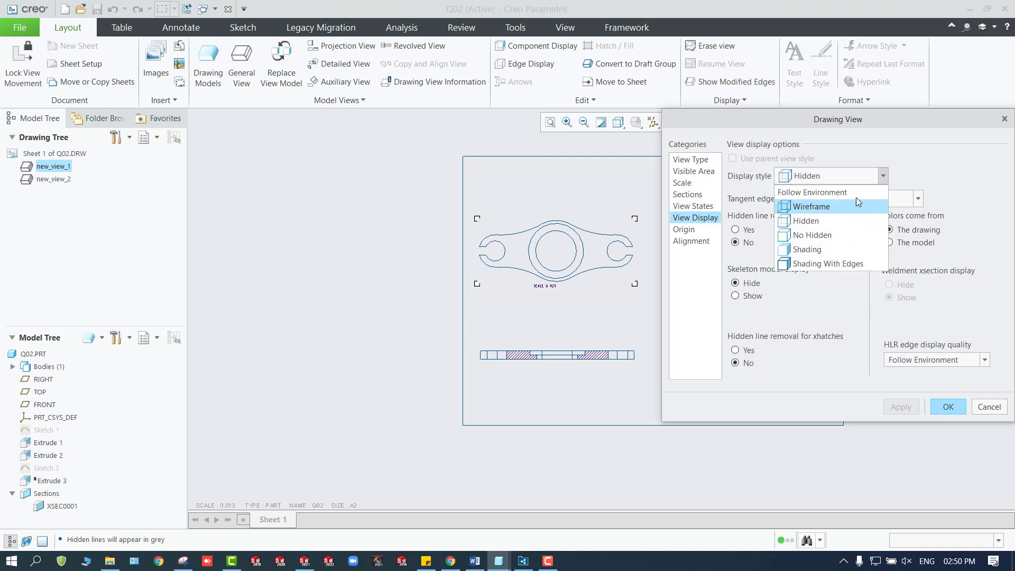
left_click(858, 176)
left_click(878, 200)
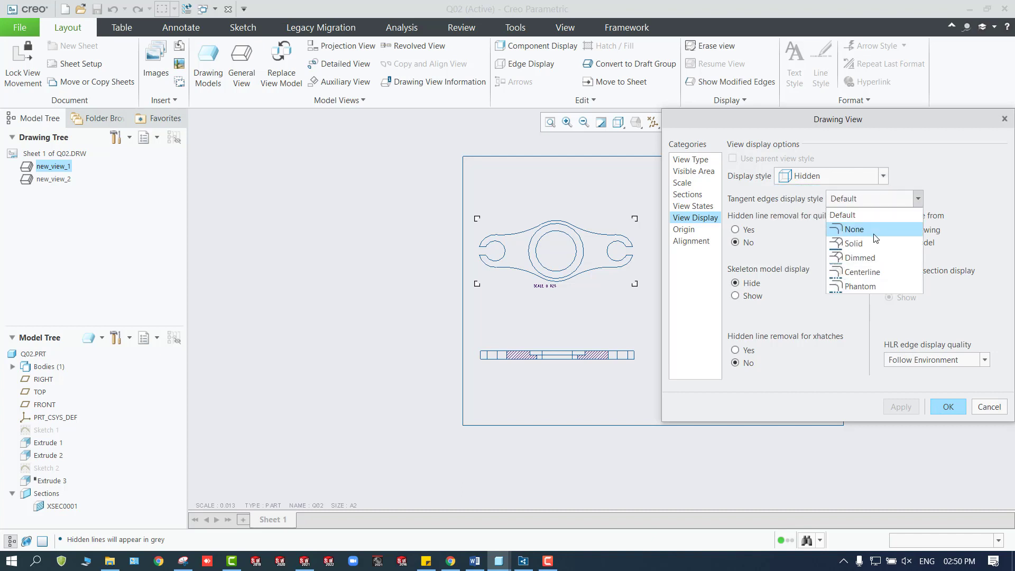
left_click(871, 200)
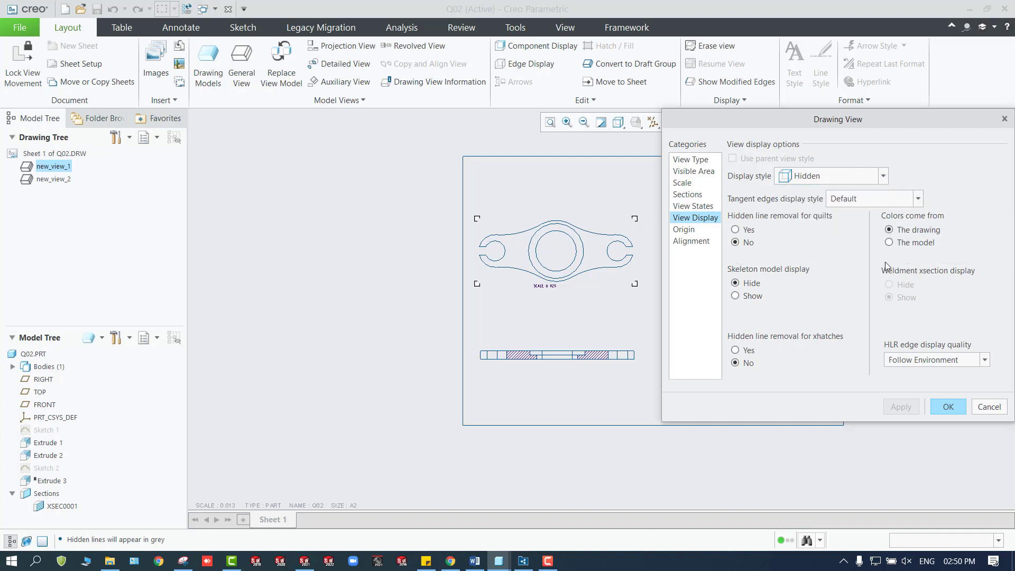
left_click(947, 405)
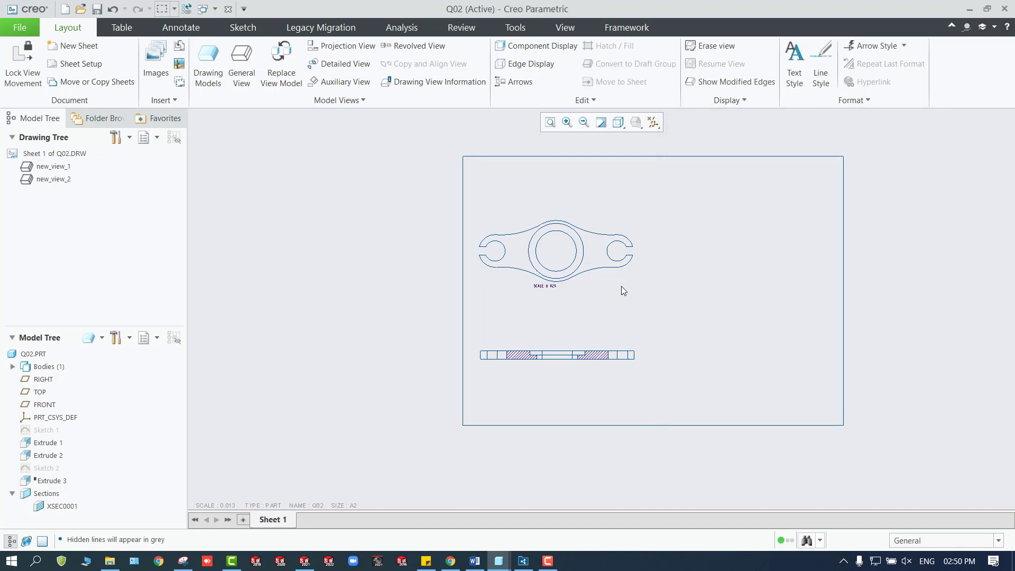
left_click(542, 286)
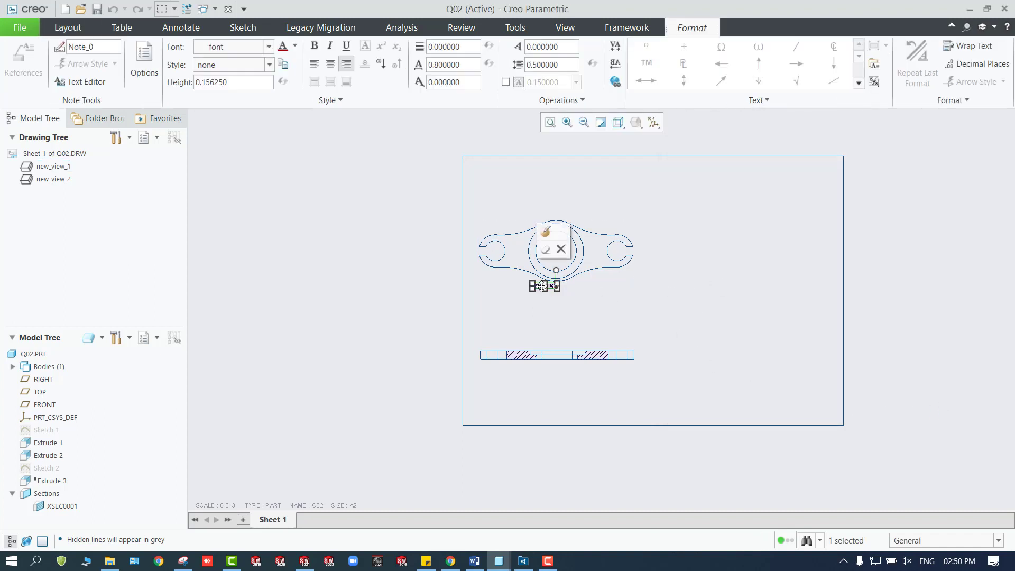
left_click(558, 250)
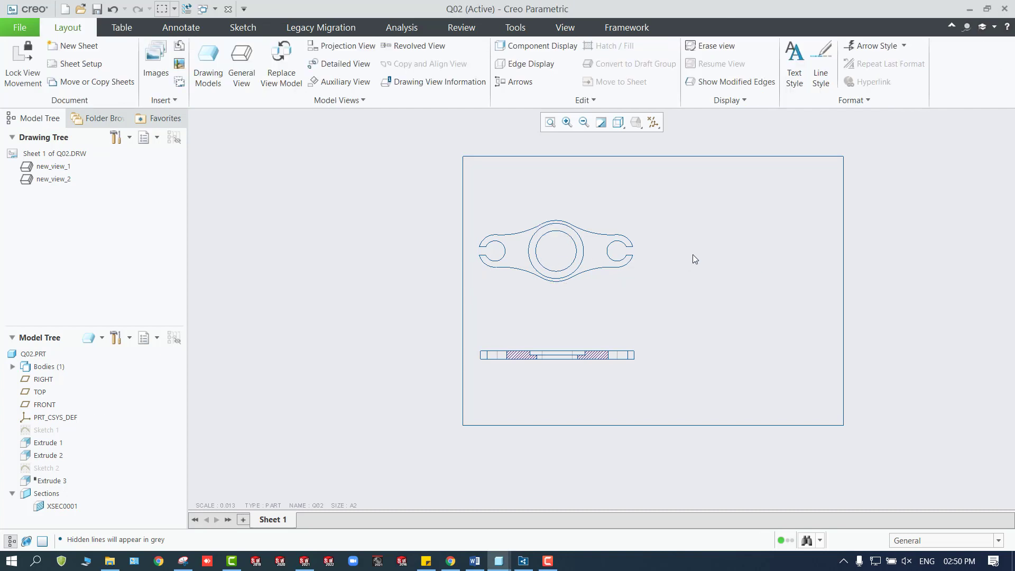
Place a third general view with No Combined State near the sheet's upper right corner, using Default Orientation.
left_click(219, 57)
left_click(243, 58)
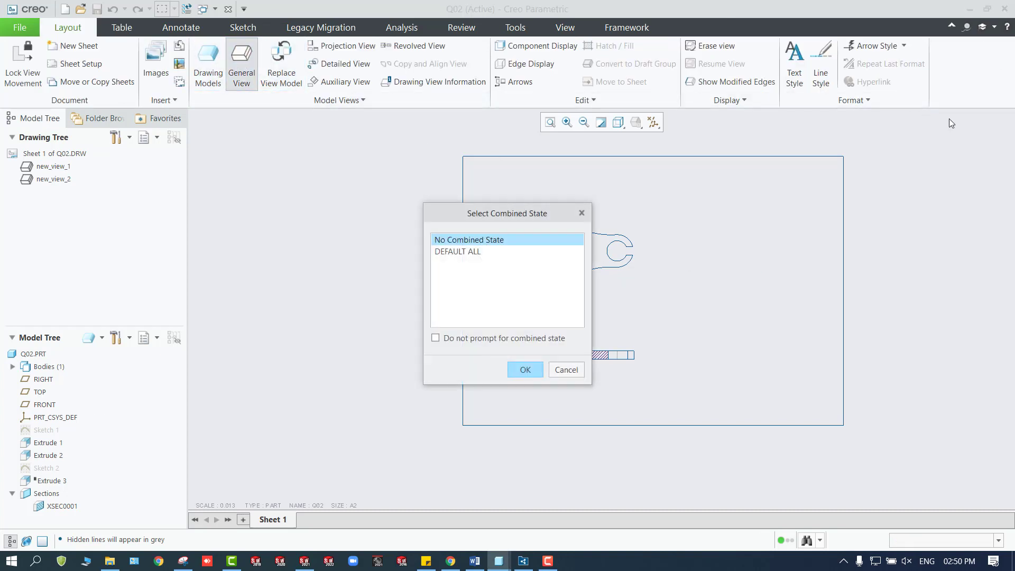
left_click(525, 369)
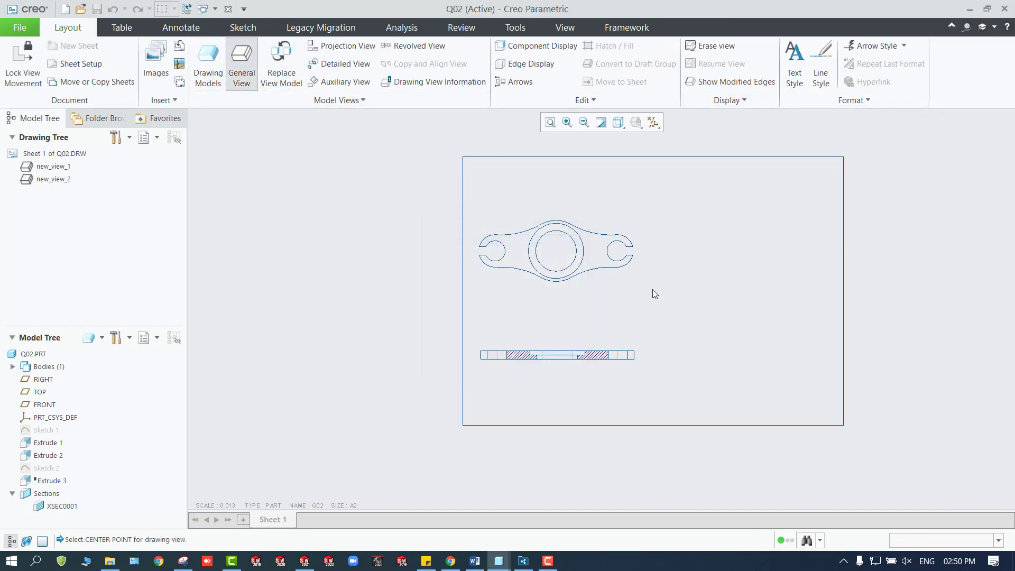
left_click(806, 233)
scroll(770, 335, "down", 1)
scroll(771, 349, "up", 1)
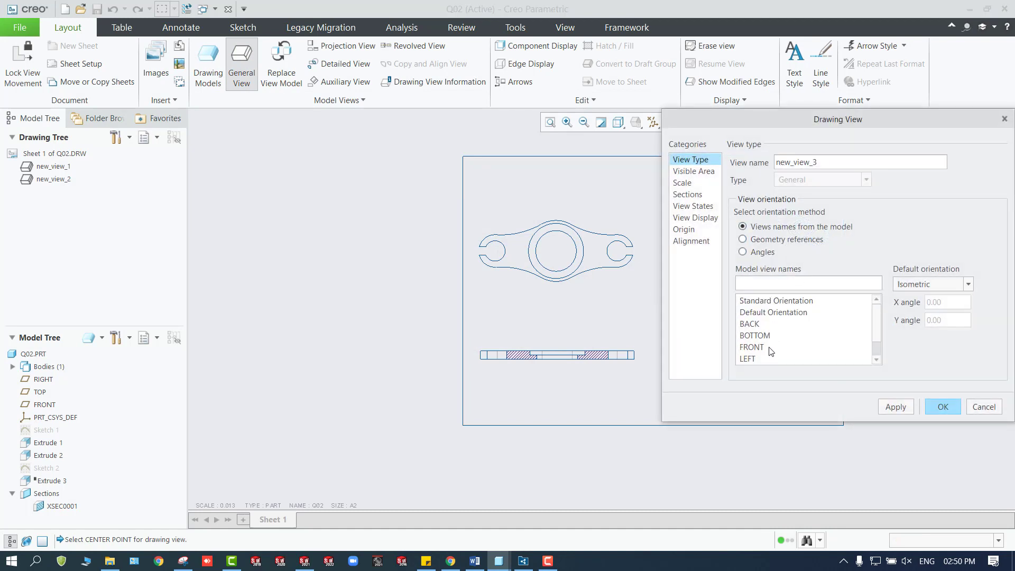
left_click(765, 313)
left_click(896, 407)
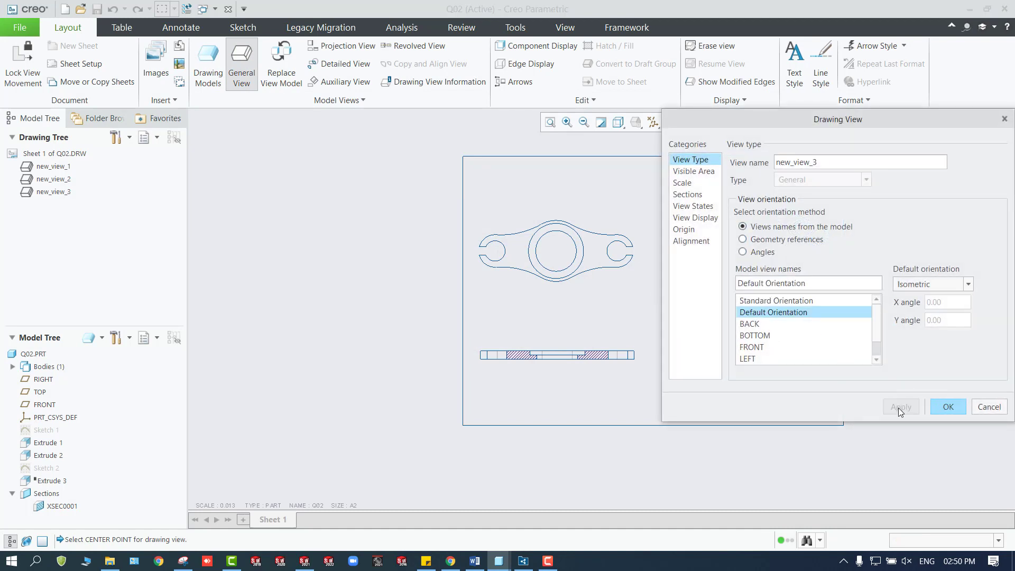
left_click(961, 403)
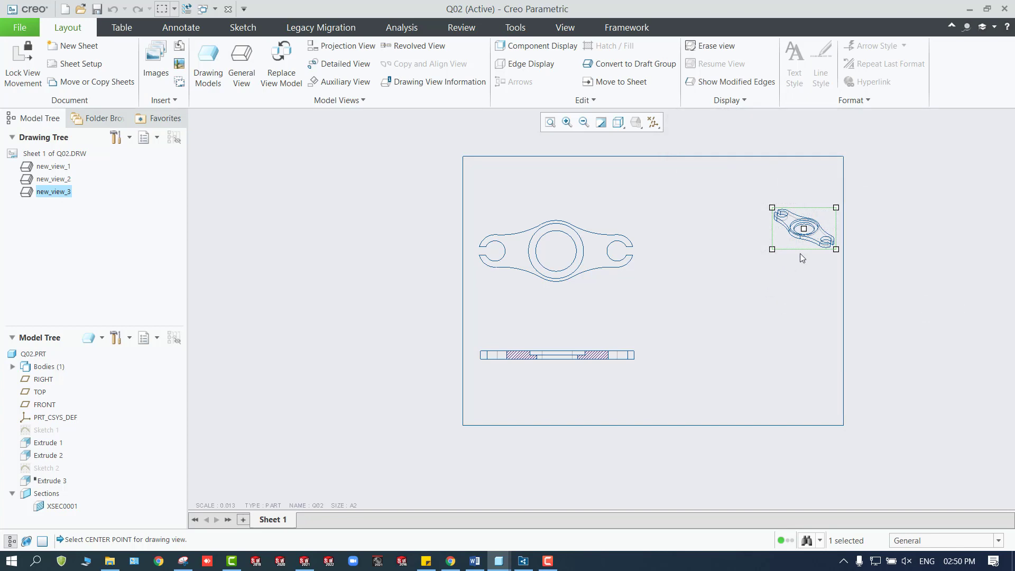
Move the isometric view inward, away from the sheet's right edge.
scroll(800, 252, "down", 3)
left_click_drag(800, 231, 620, 266)
scroll(598, 288, "up", 3)
scroll(605, 350, "down", 1)
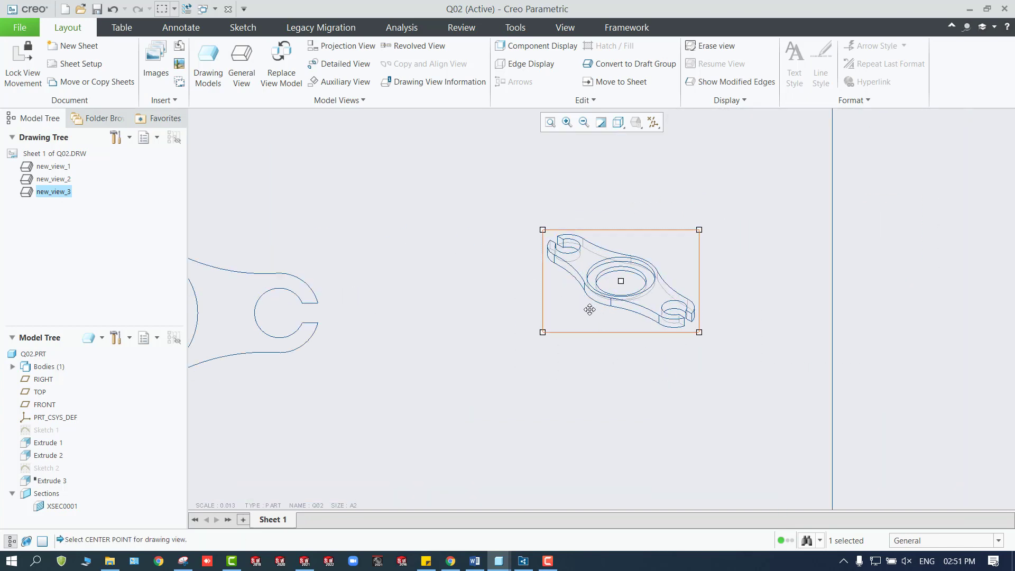
Set the isometric view's display style to Shading With Edges and apply it.
double_click(595, 321)
left_click(687, 219)
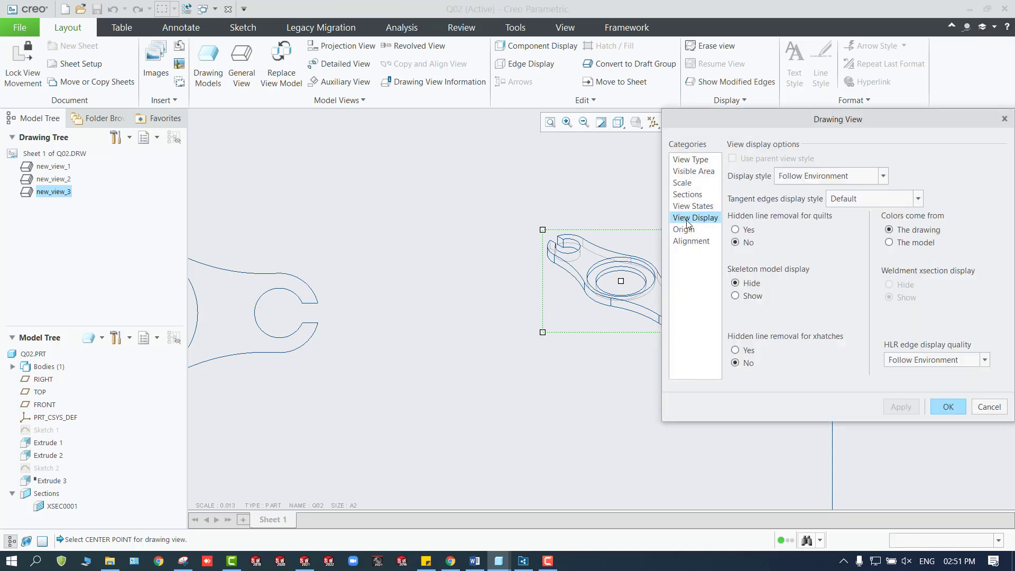
left_click(693, 207)
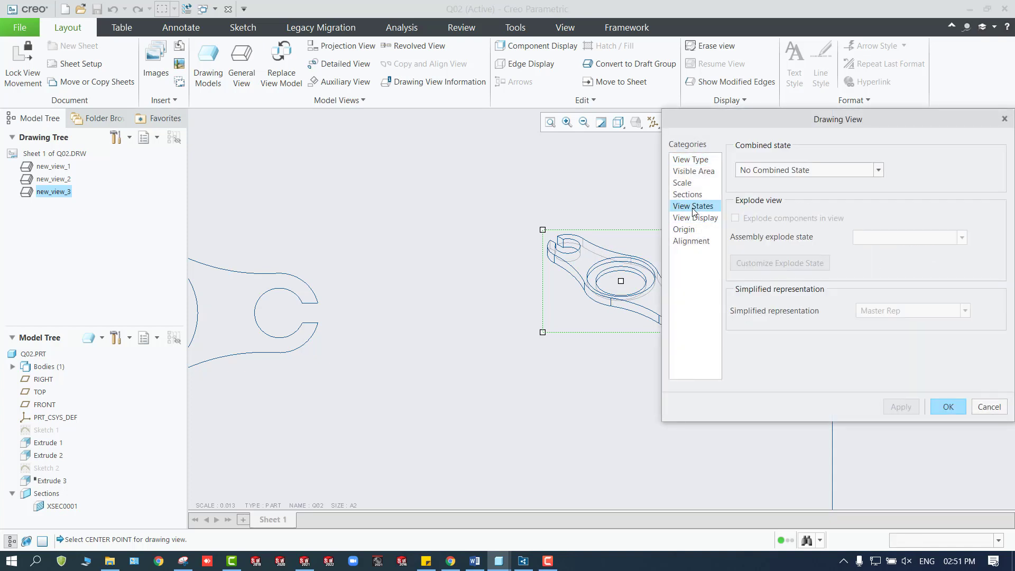
left_click(696, 218)
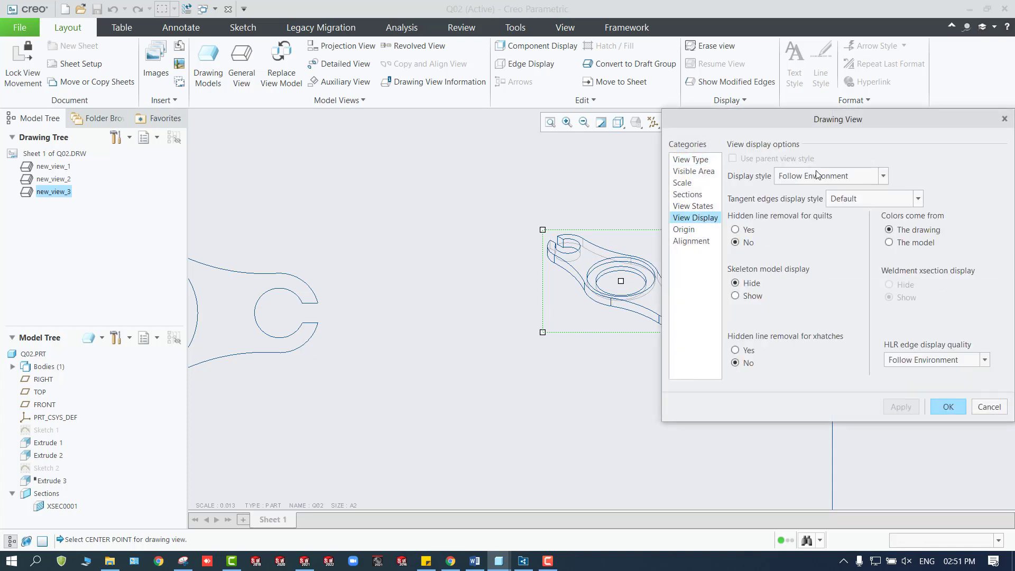
left_click(818, 175)
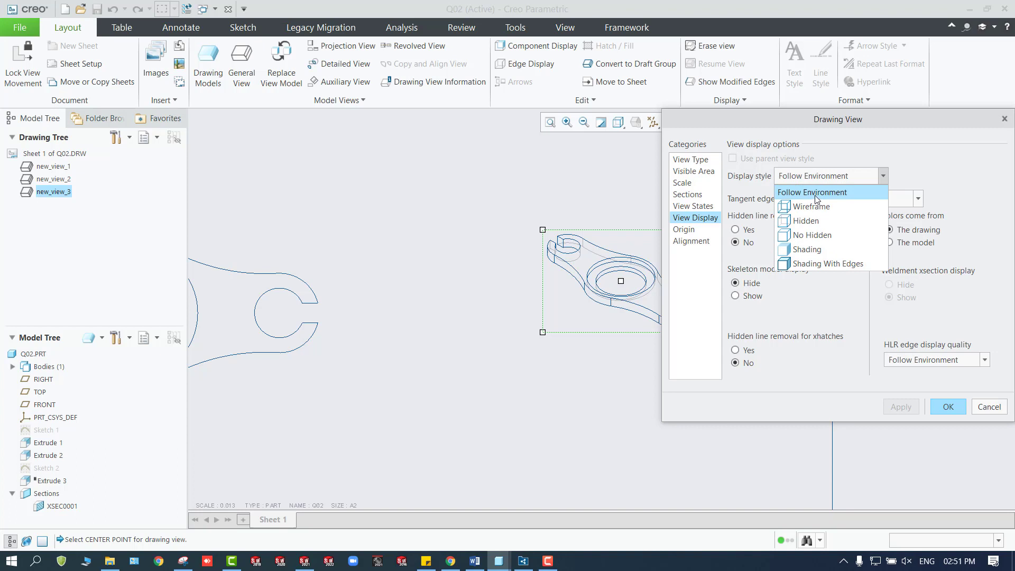
left_click(823, 263)
left_click(899, 407)
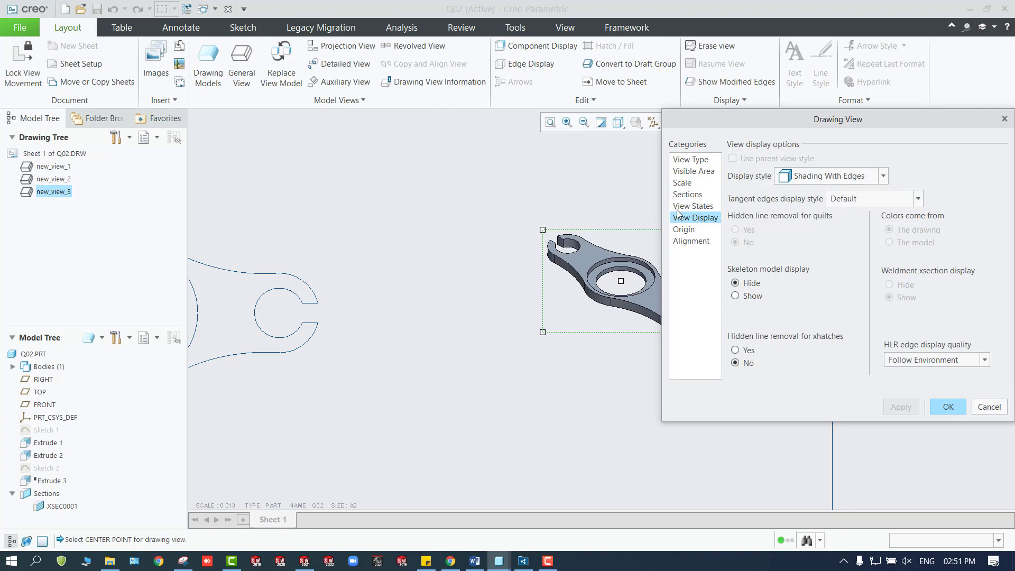
Give the isometric view a custom scale of 0.025 and confirm its view properties.
left_click(708, 184)
left_click(759, 175)
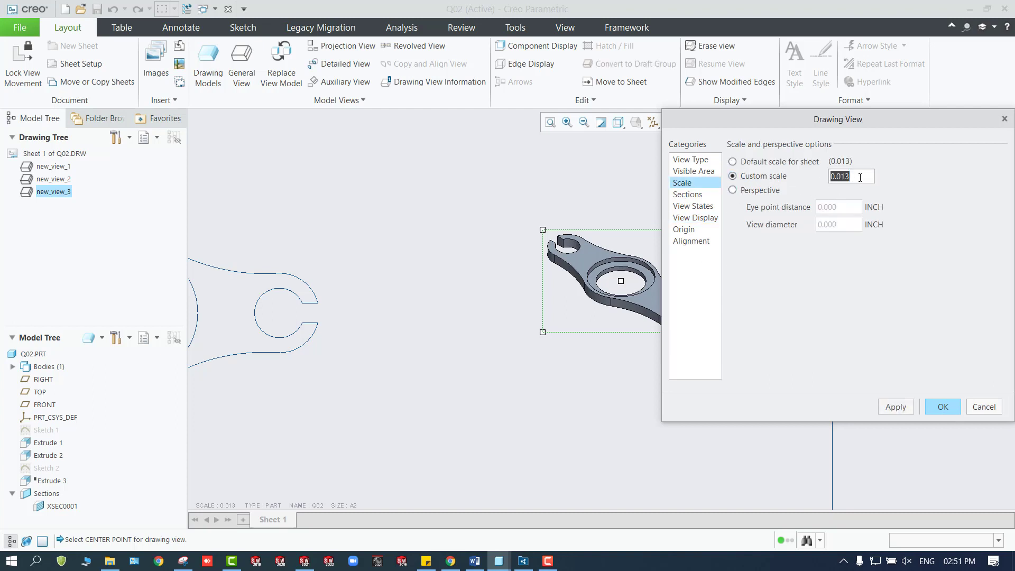
type("0.0")
key("Return")
left_click(895, 406)
left_click(942, 407)
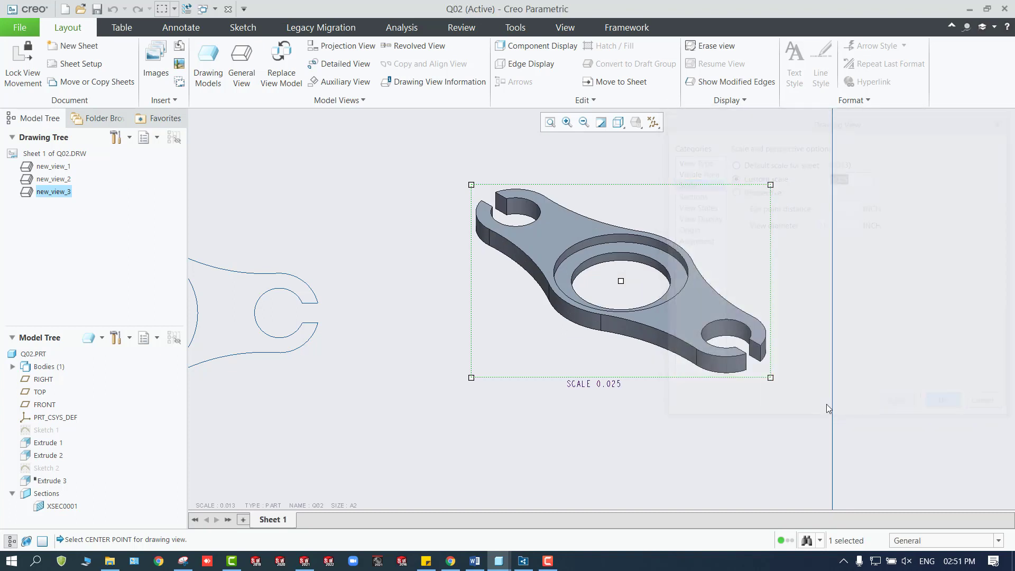
scroll(657, 433, "down", 3)
left_click(658, 432)
Show the model thickness dimension of Extrude 1 on the cross-section view using Show Model Annotations.
scroll(546, 456, "down", 2)
scroll(495, 481, "up", 4)
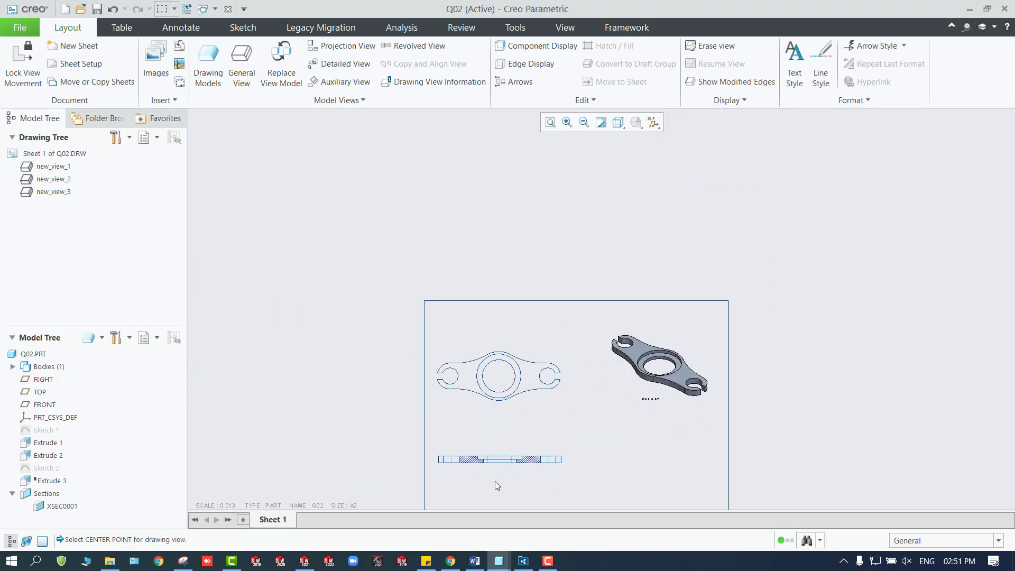
scroll(503, 422, "up", 1)
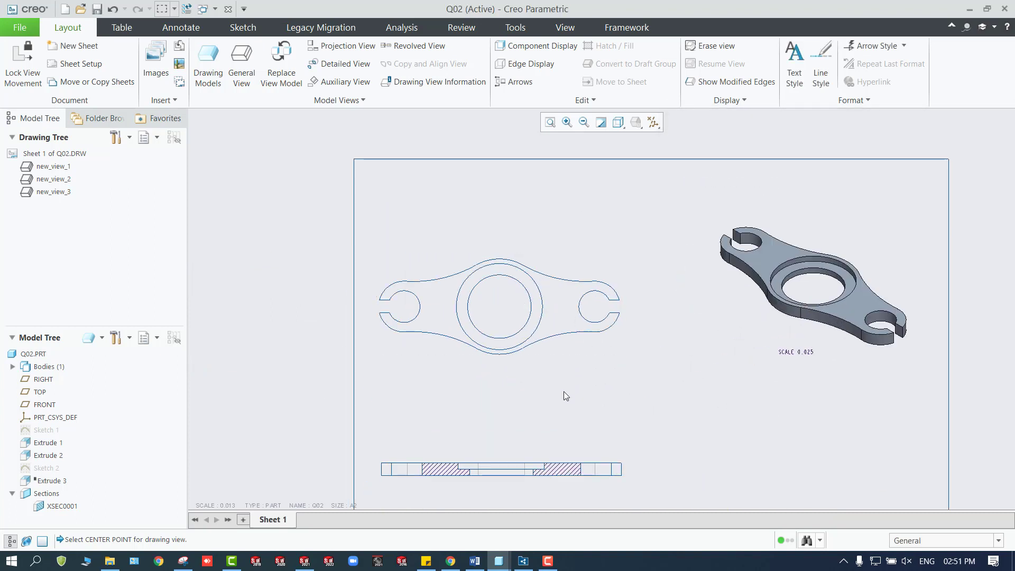
middle_click_drag(566, 408, 572, 363)
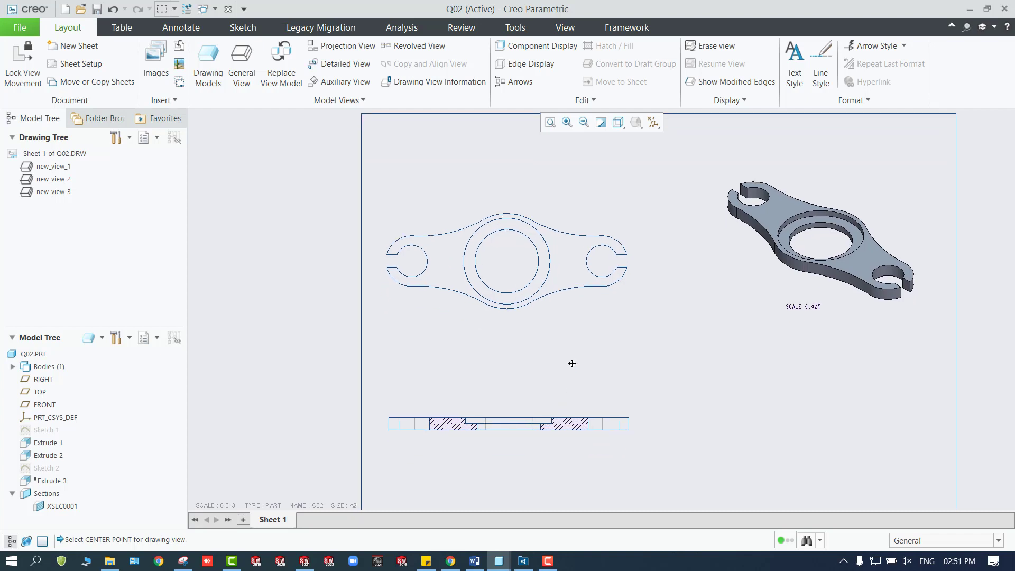
left_click(181, 28)
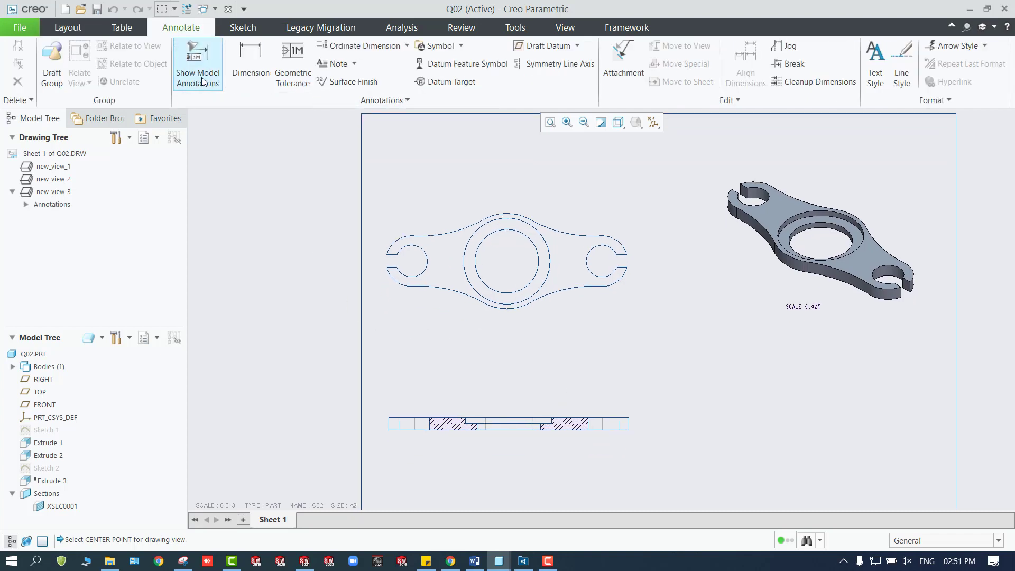
left_click(251, 59)
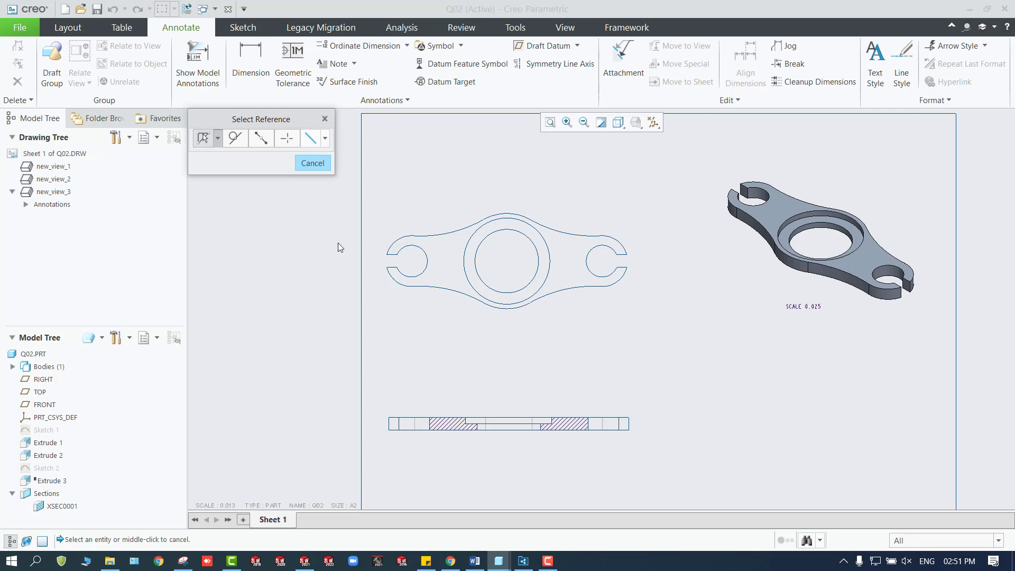
left_click(324, 117)
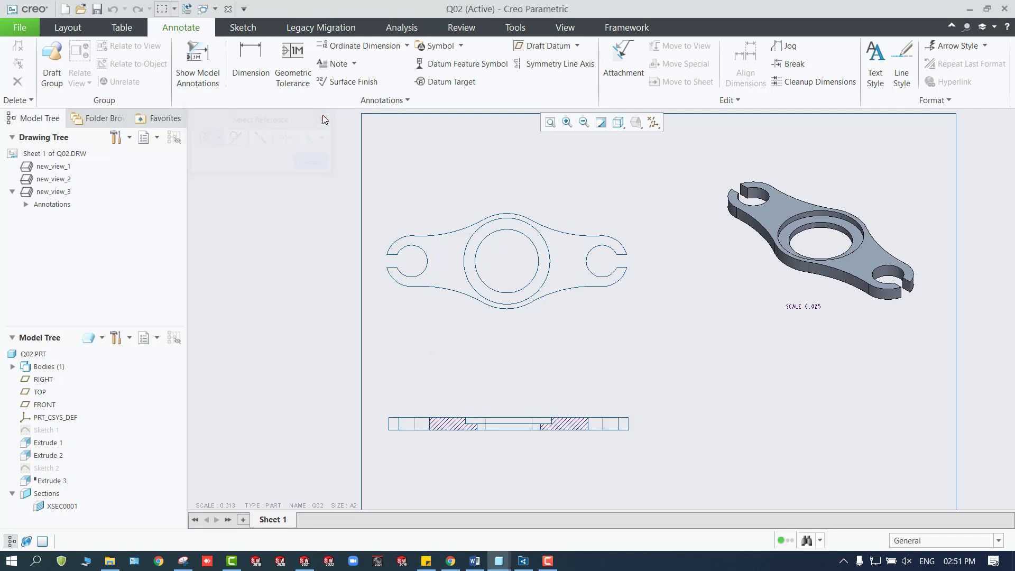
left_click(211, 86)
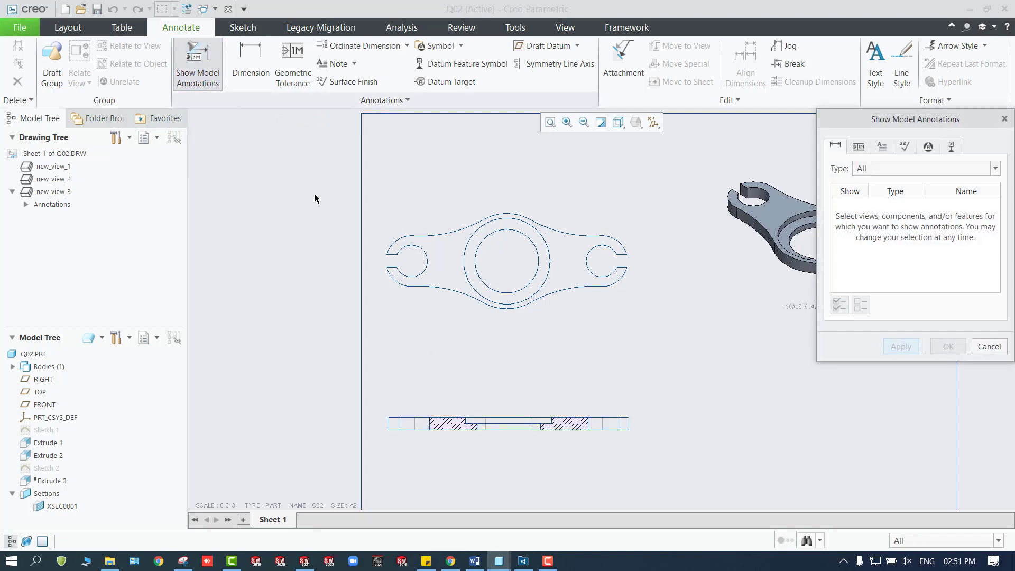
left_click(500, 419)
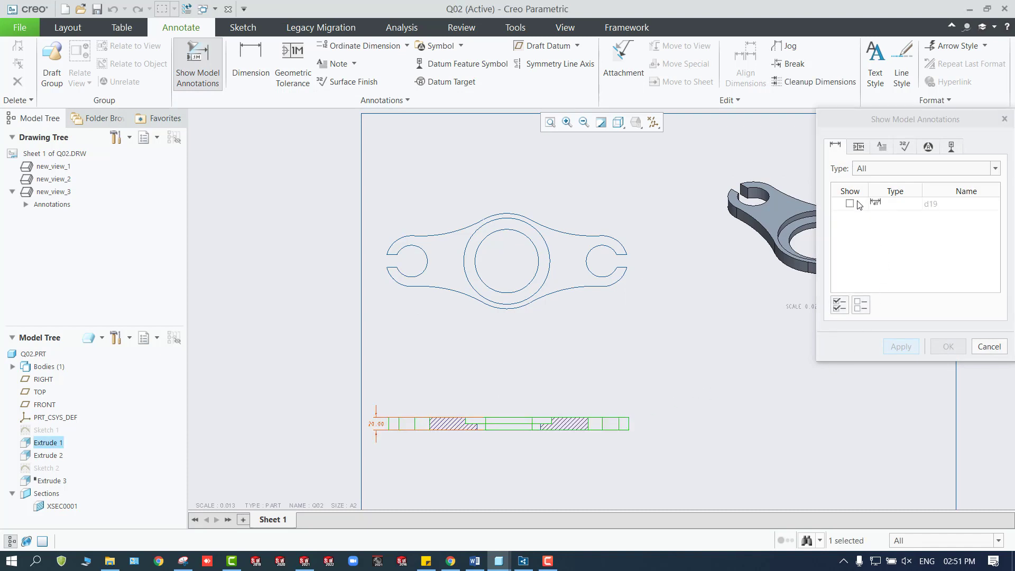
left_click(839, 304)
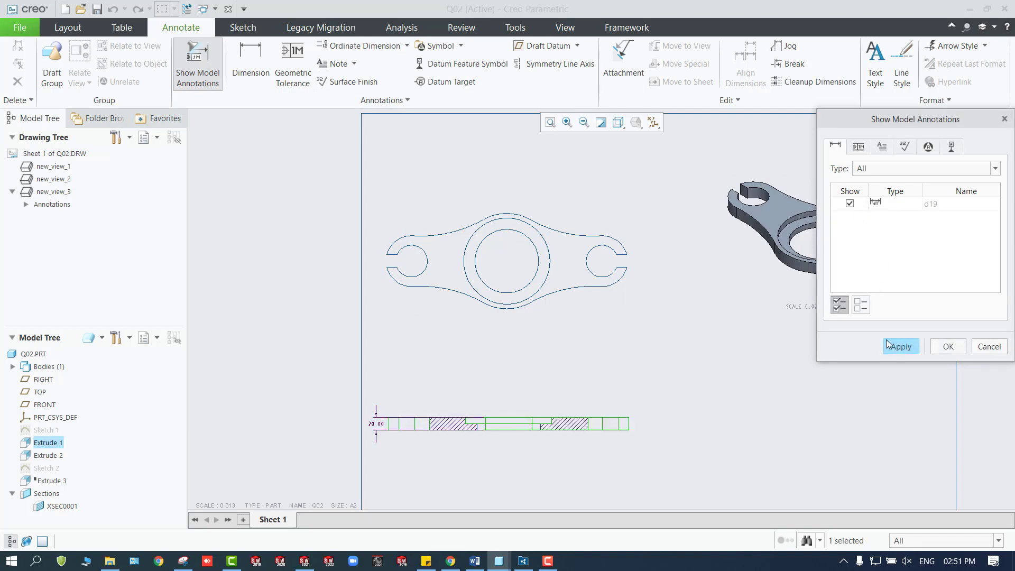
left_click(909, 345)
Show all available model dimensions on the top view using Show Model Annotations.
left_click(548, 268)
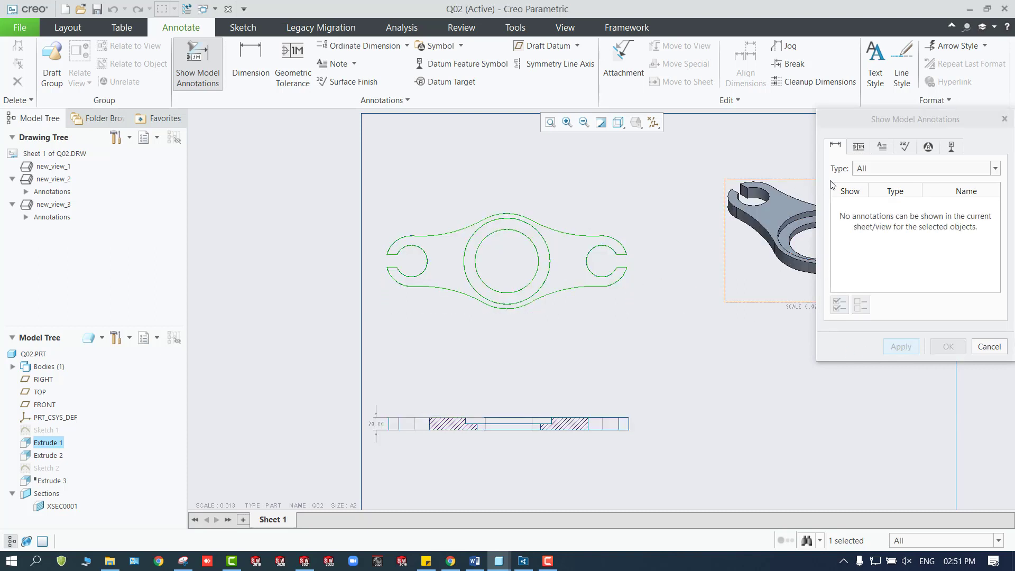
left_click(989, 347)
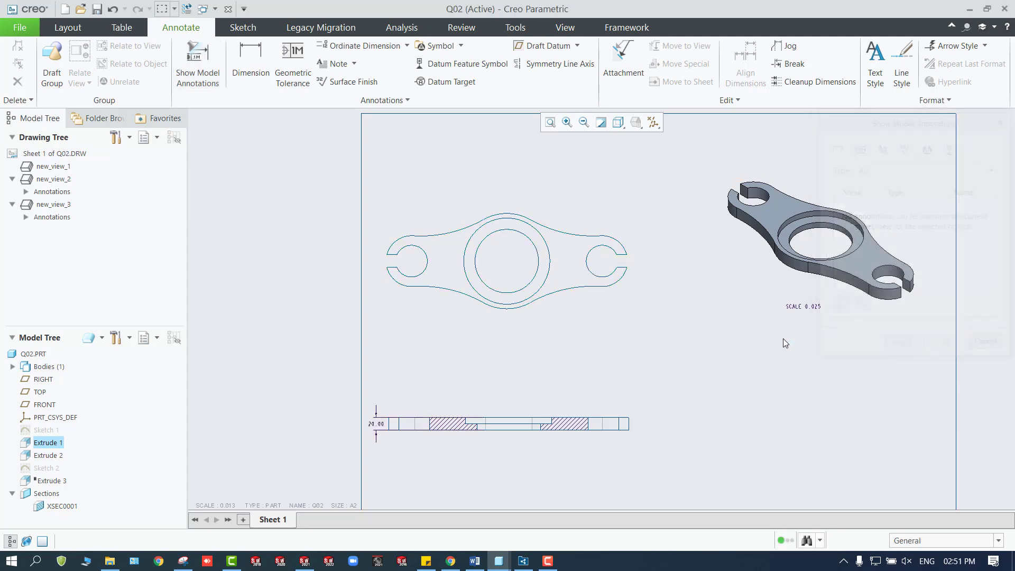
left_click(589, 294)
left_click(198, 66)
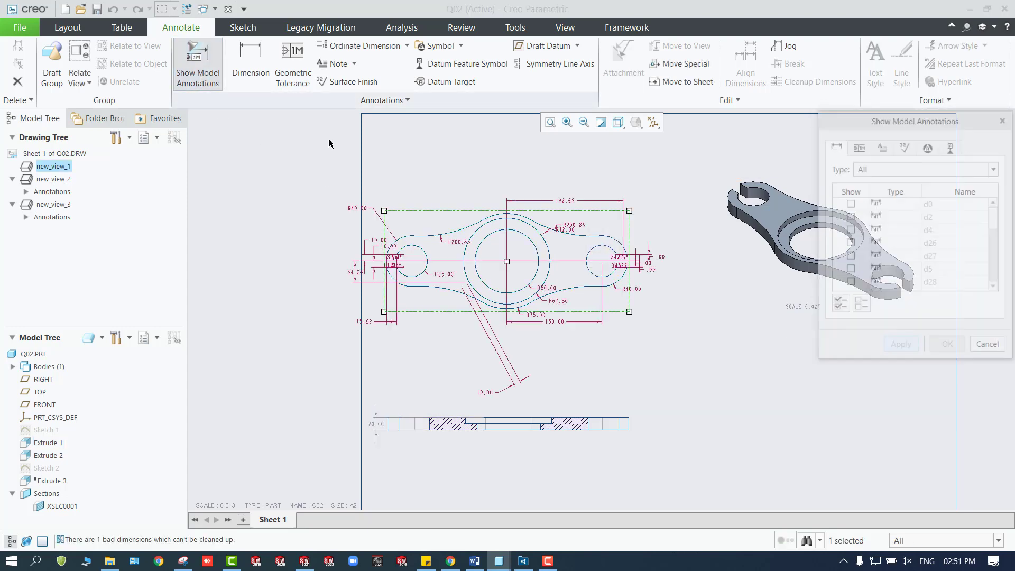
scroll(506, 382, "down", 1)
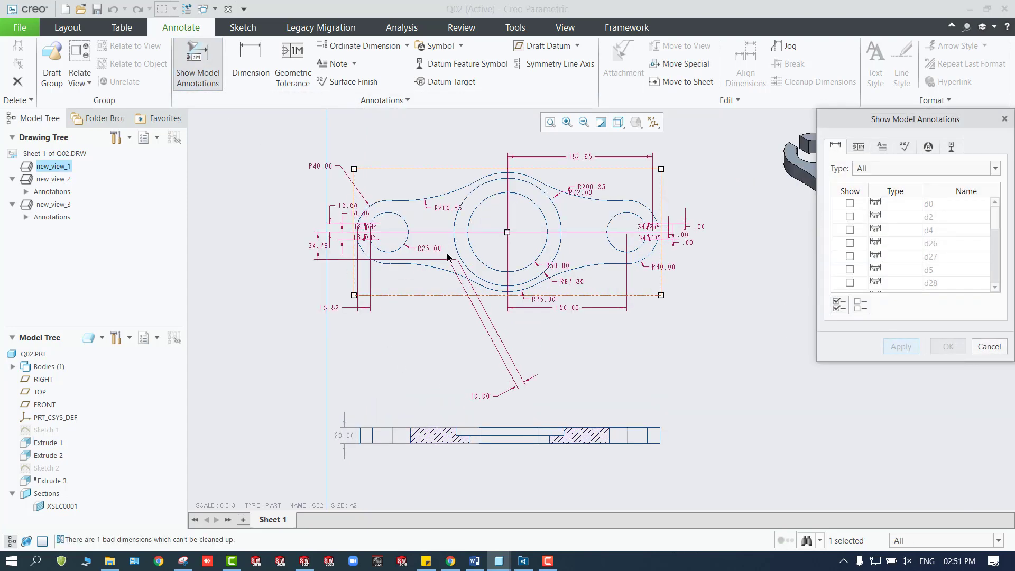
left_click(840, 305)
left_click(900, 347)
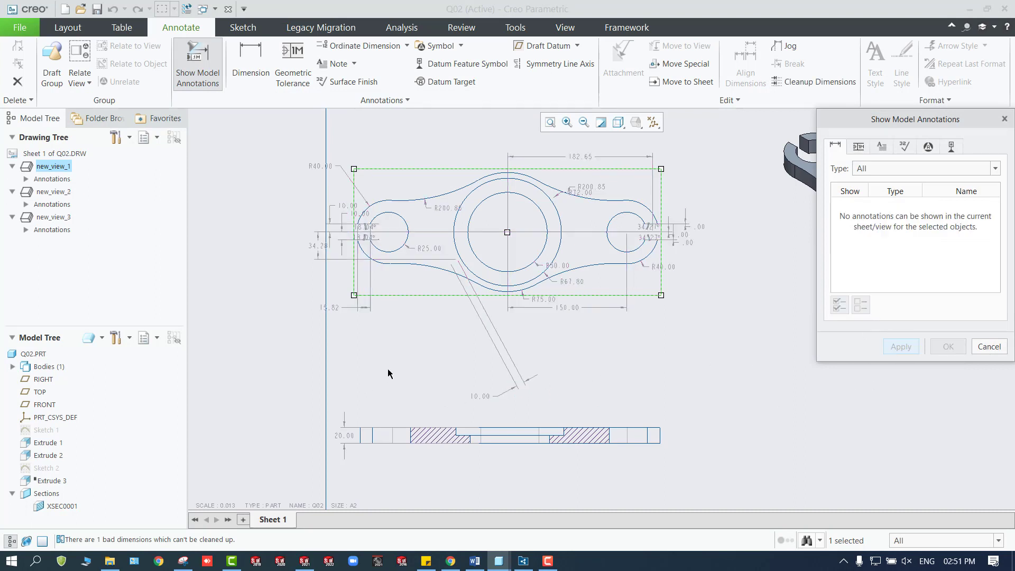
left_click(971, 344)
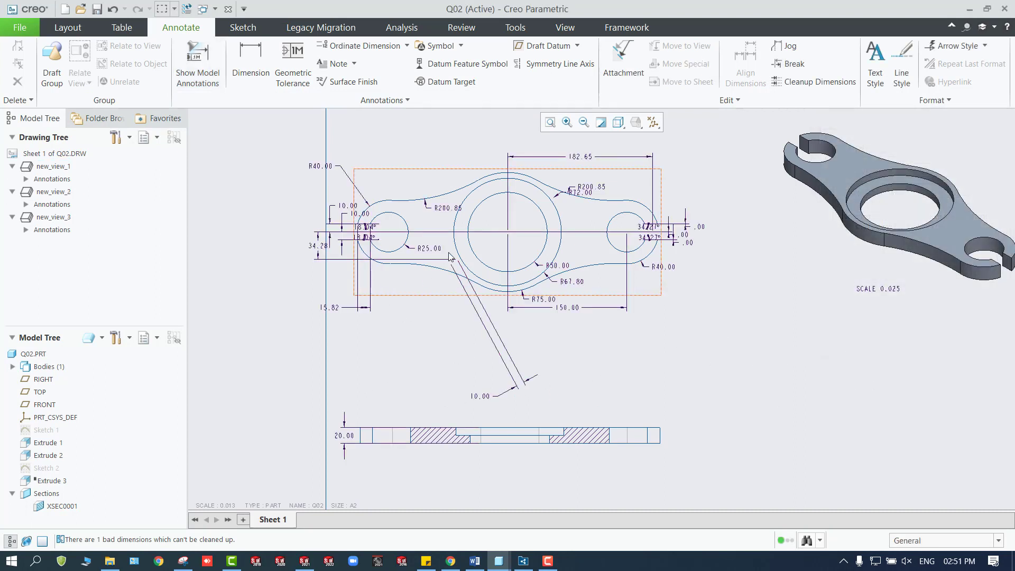
Move the dimensioned top view slightly inward from the sheet's left edge and try to shift the cross-section view too.
left_click(439, 170)
left_click_drag(439, 170, 453, 168)
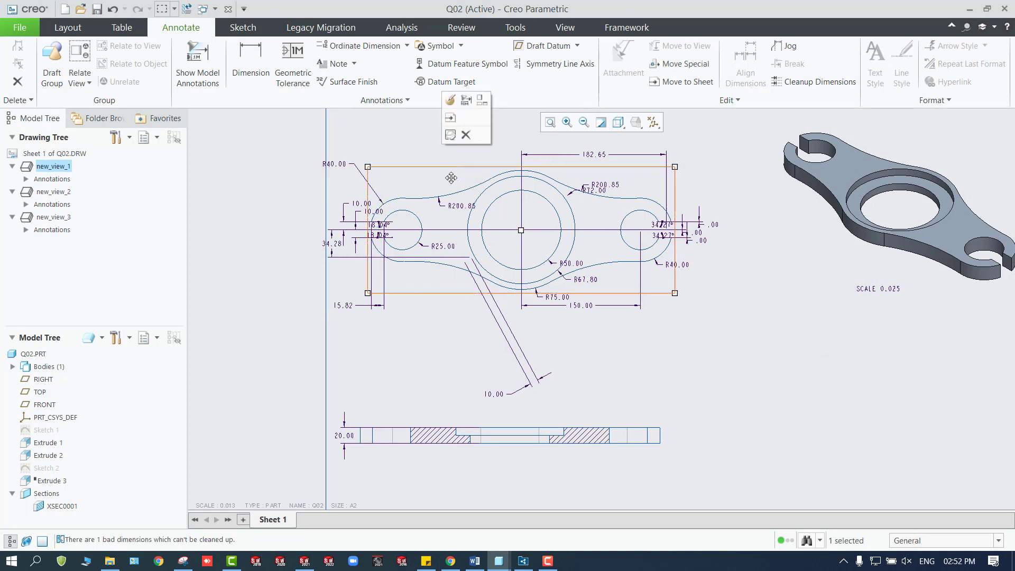
left_click(417, 423)
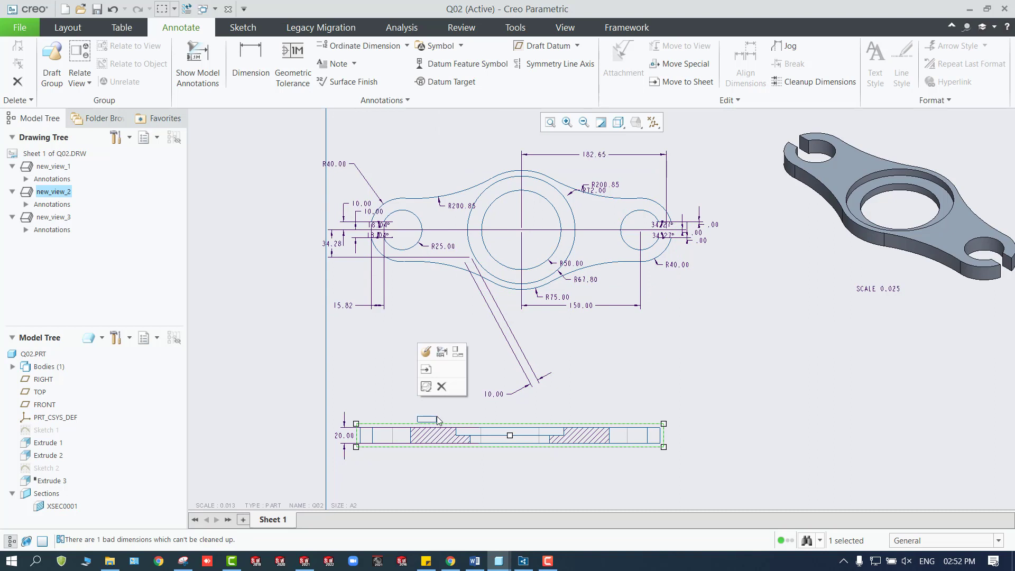
left_click_drag(437, 420, 436, 422)
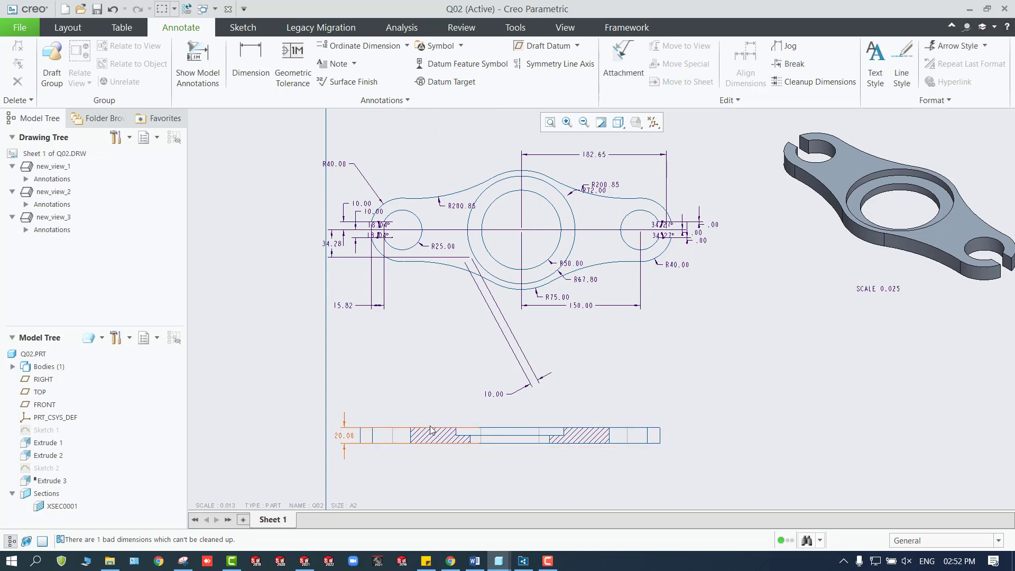
left_click(431, 430)
left_click(394, 378)
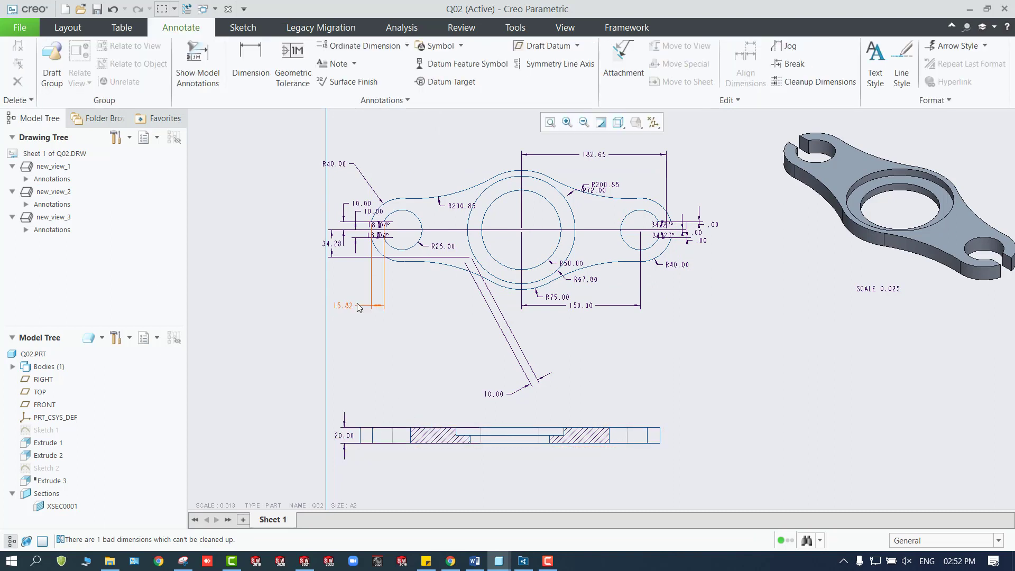
Delete the 15.82 dimension and the slanted 10.00 dimension below the top view.
left_click(348, 308)
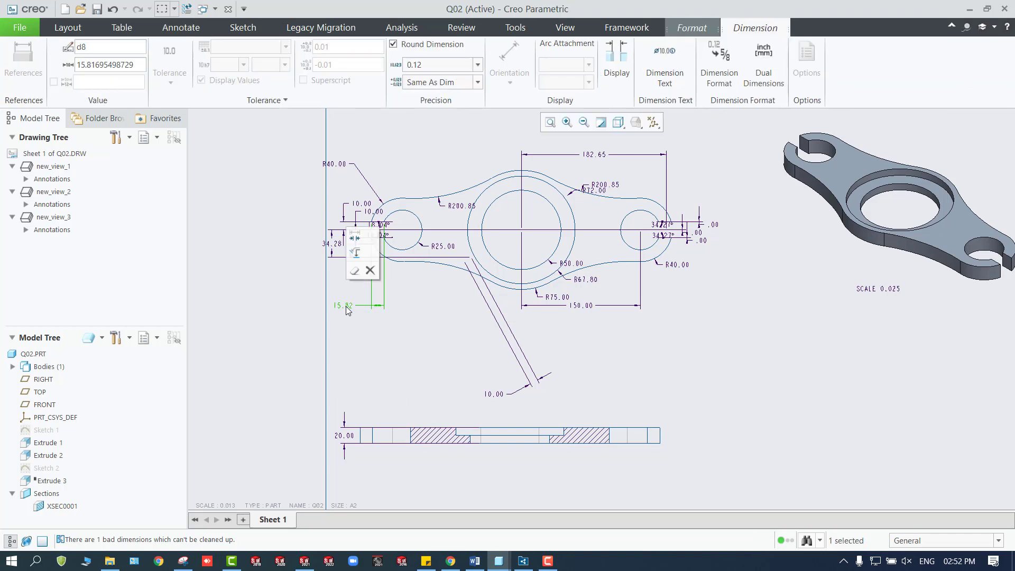
key("Delete")
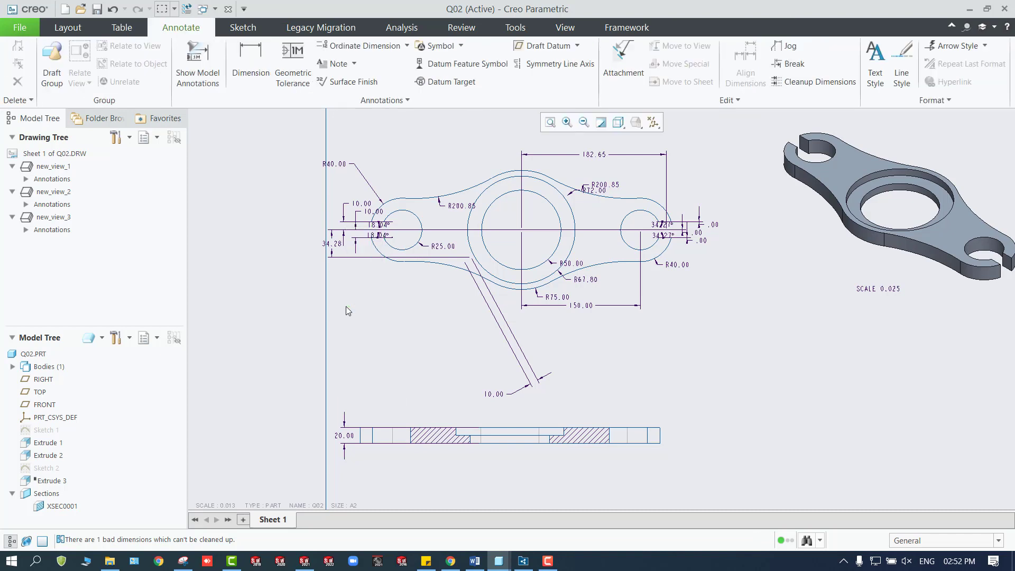
left_click(510, 395)
key("Delete")
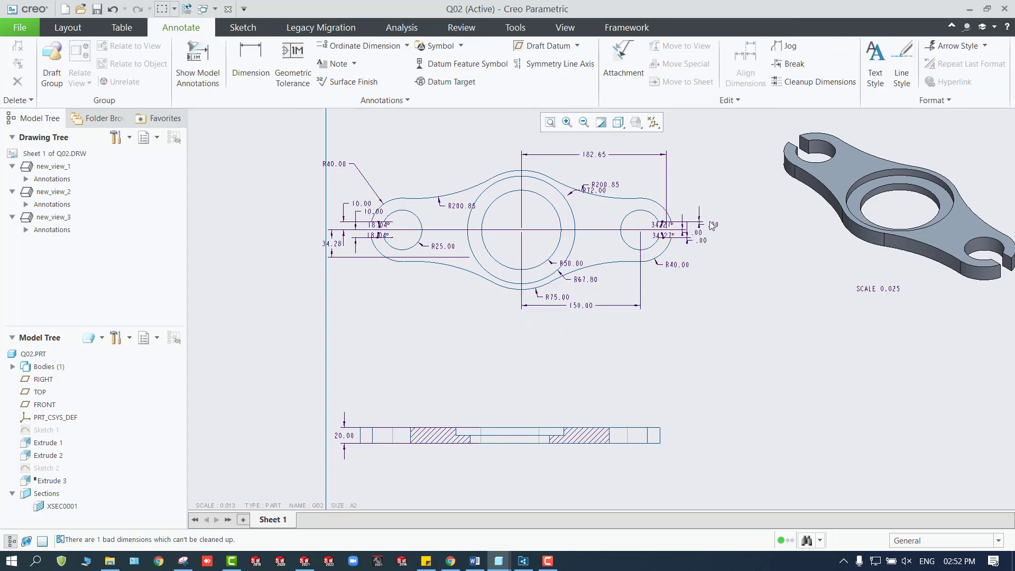
Delete the three .00 dimensions and both 34.27° angle dimensions around the top view's right slot.
scroll(700, 225, "up", 5)
left_click(693, 236)
key("Delete")
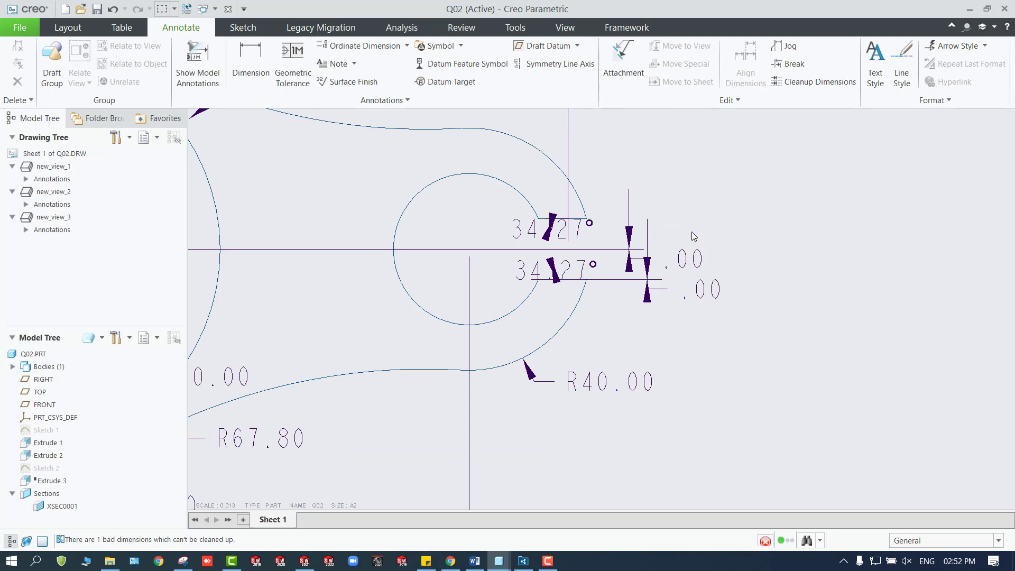
left_click(662, 276)
key("Delete")
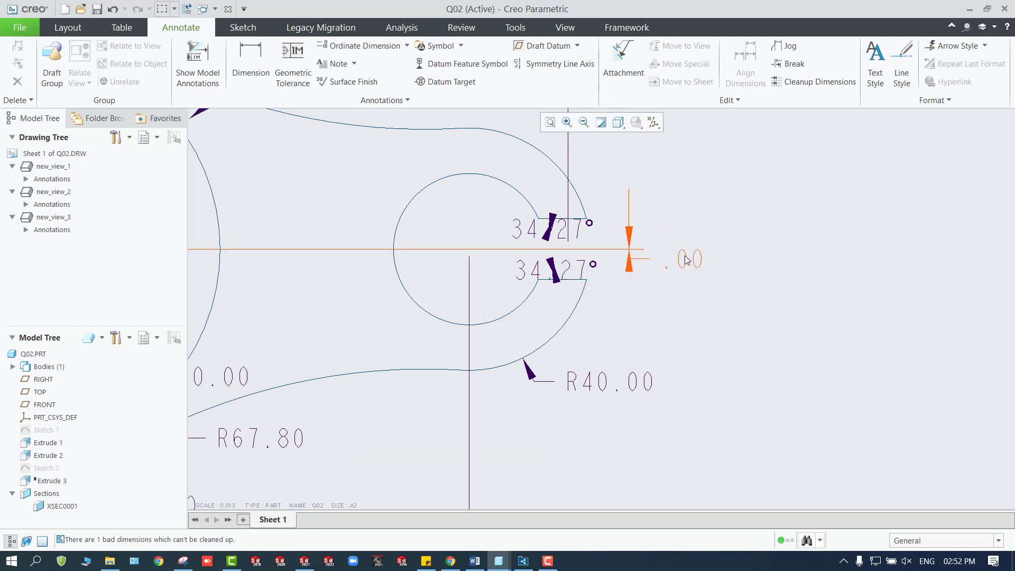
left_click(664, 269)
key("Delete")
left_click(557, 231)
key("Delete")
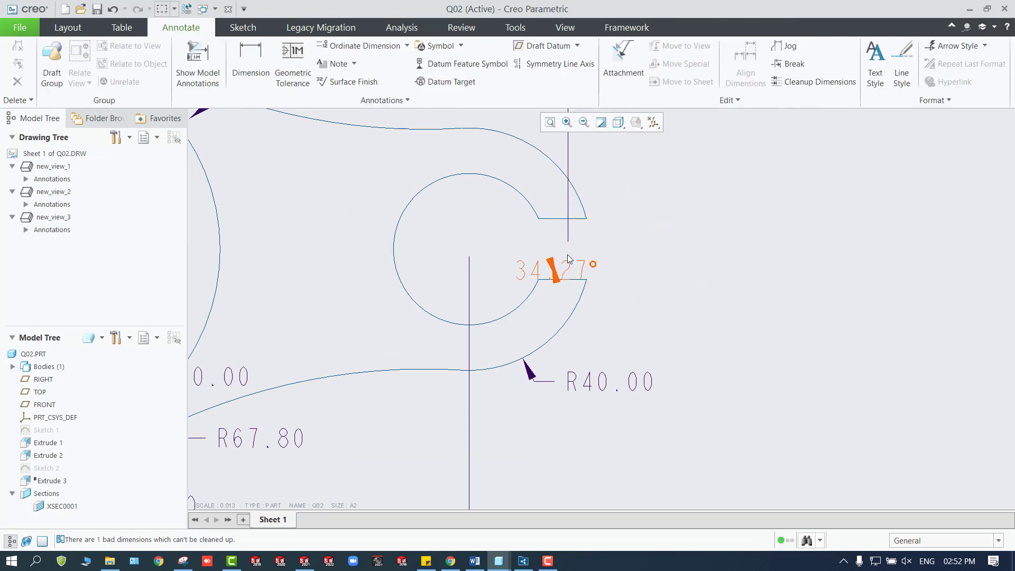
left_click(571, 268)
key("Delete")
Separate the overlapping R200.85 and R72.00 dimensions above the top view's right arm by moving their texts apart.
scroll(579, 272, "up", 7)
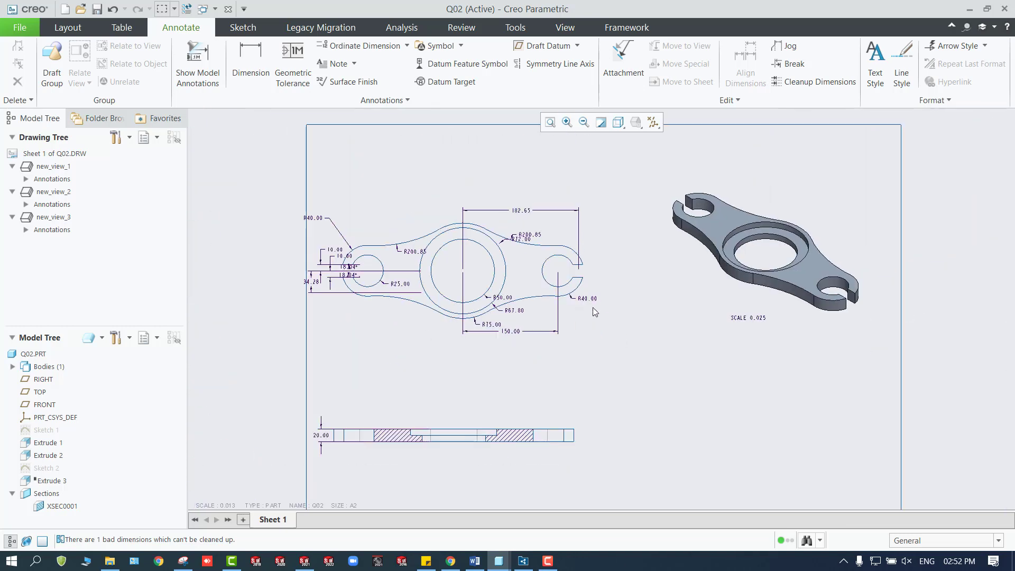
scroll(582, 299, "down", 2)
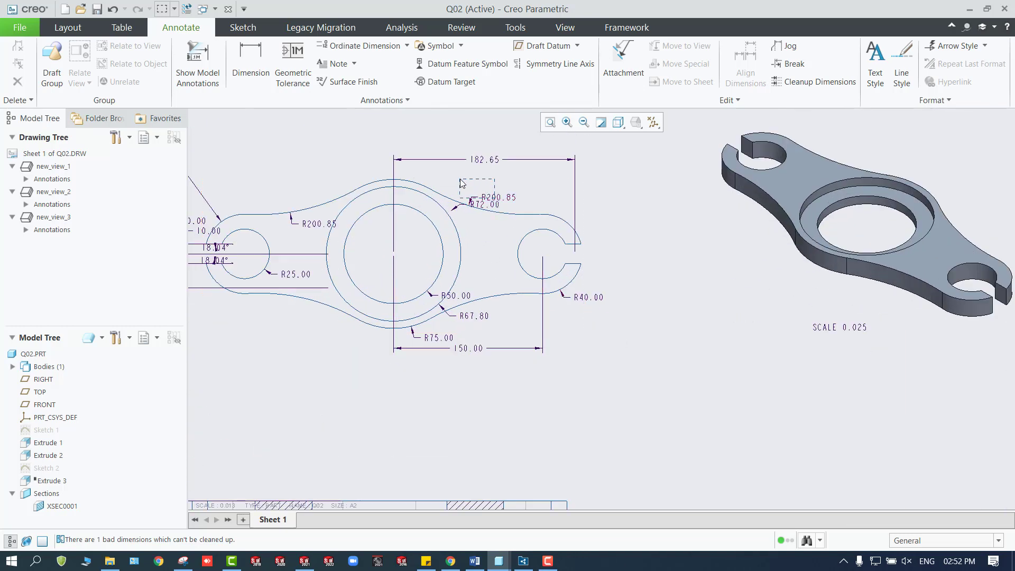
left_click(496, 202)
mouse_move(495, 203)
left_mouse_down()
mouse_move(458, 181)
mouse_move(488, 227)
mouse_move(517, 198)
left_mouse_up()
left_click(484, 204)
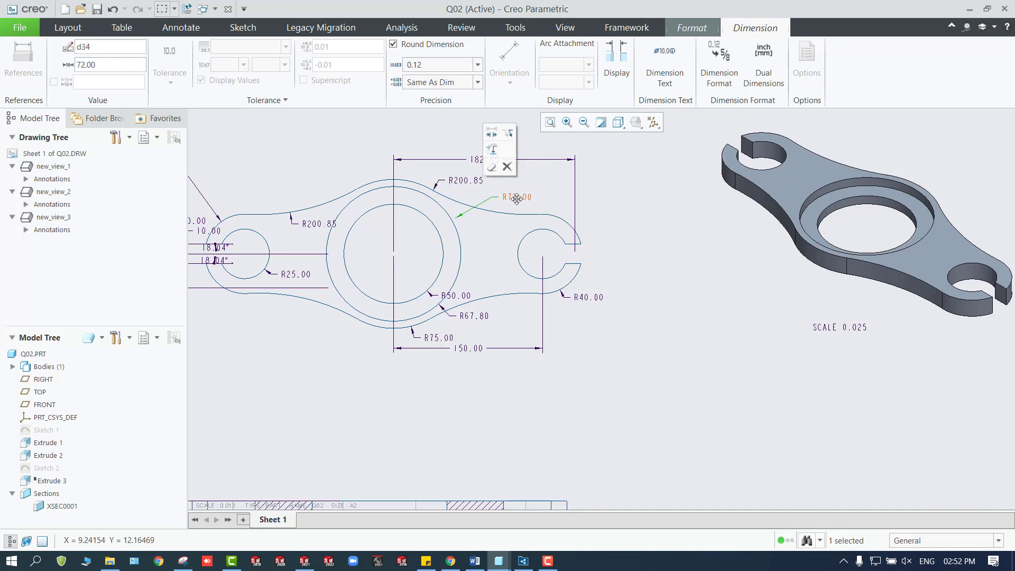
Delete the R200.85 dimension on the top view's left arm and move the R25.00 dimension text below the left slotted hole.
left_click(426, 135)
scroll(445, 240, "down", 3)
scroll(316, 312, "up", 3)
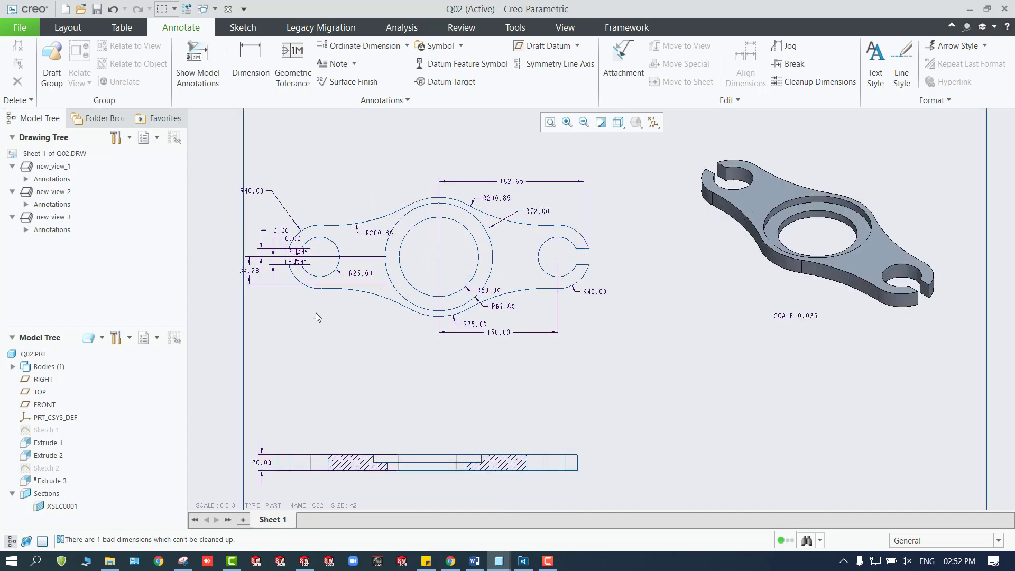
scroll(375, 220, "up", 1)
left_click(392, 213)
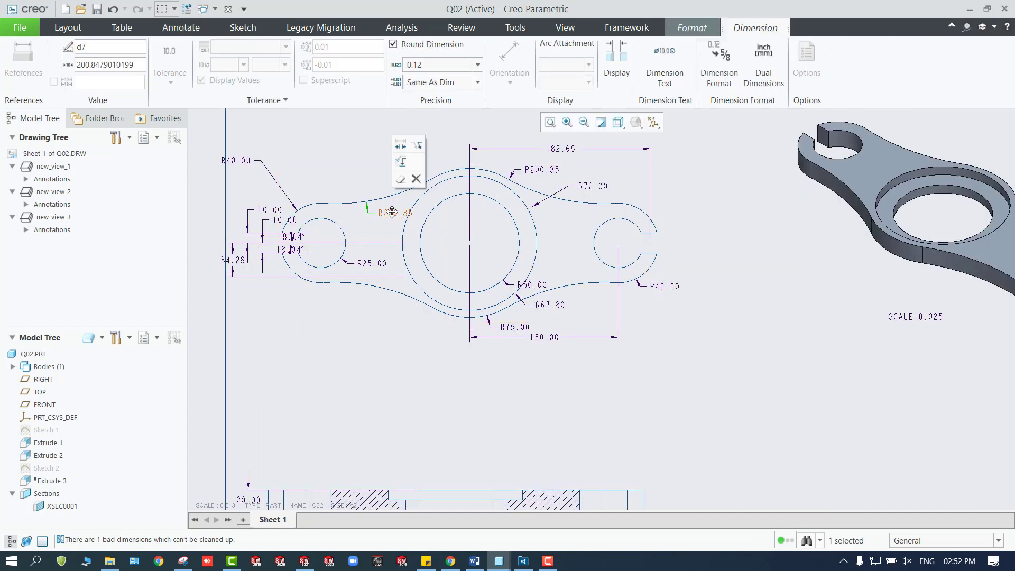
left_click_drag(392, 213, 331, 159)
key("Delete")
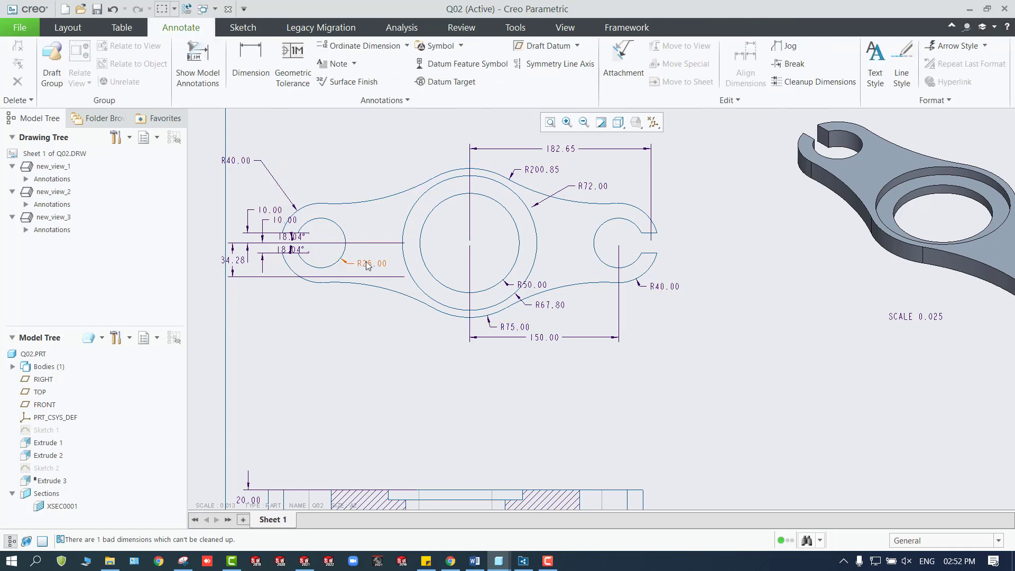
left_click(368, 266)
left_click_drag(369, 266, 311, 314)
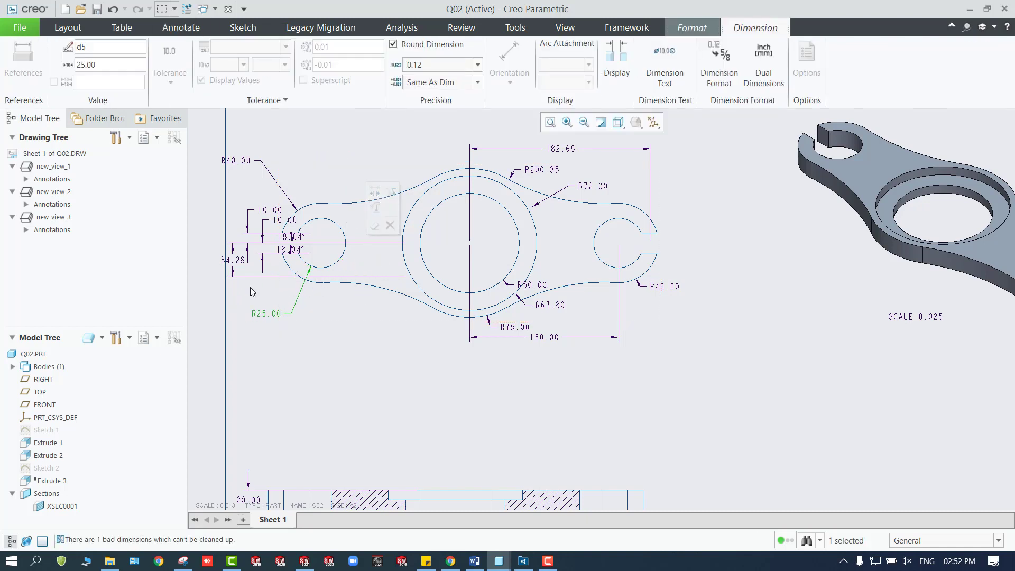
Delete the 34.28 dimension, both 18.04° angle dimensions and the upper 10.00 dimension at the top view's left slot.
scroll(238, 297, "up", 3)
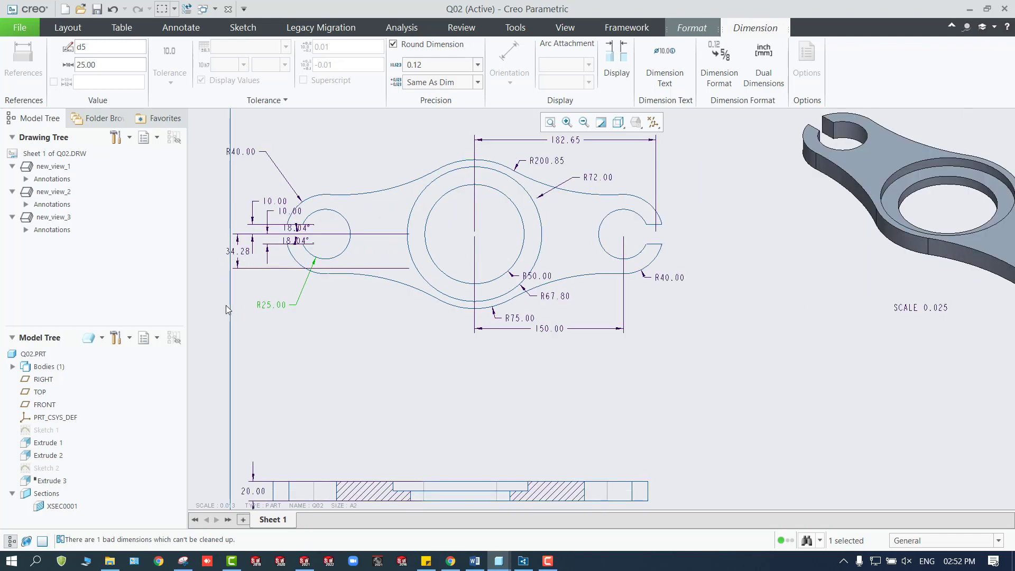
left_click(245, 246)
key("Delete")
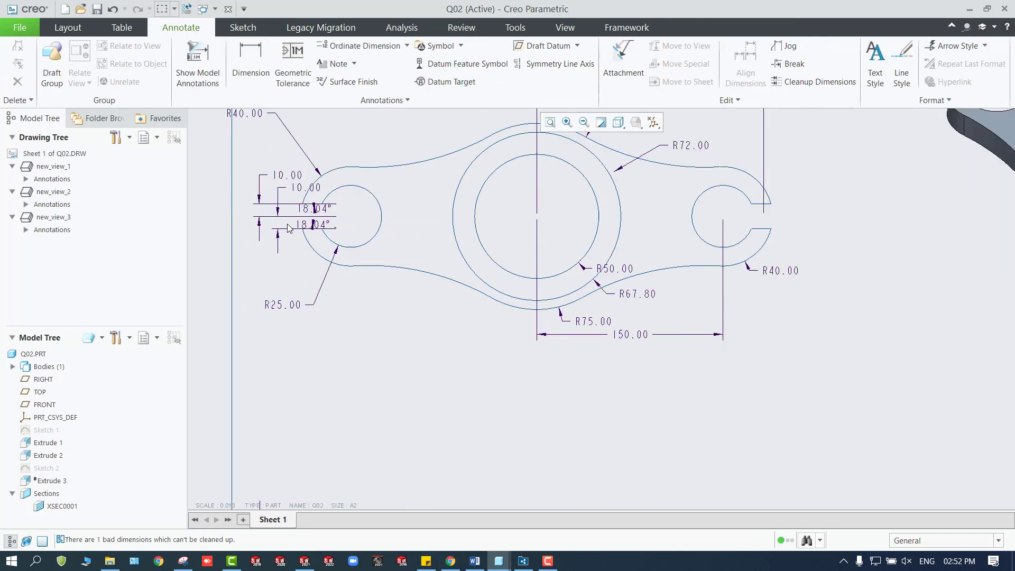
left_click(312, 217)
key("Delete")
left_click(285, 179)
key("Delete")
Move the left R40.00 dimension text closer to the rounded end of the top view's left arm.
scroll(280, 206, "down", 1)
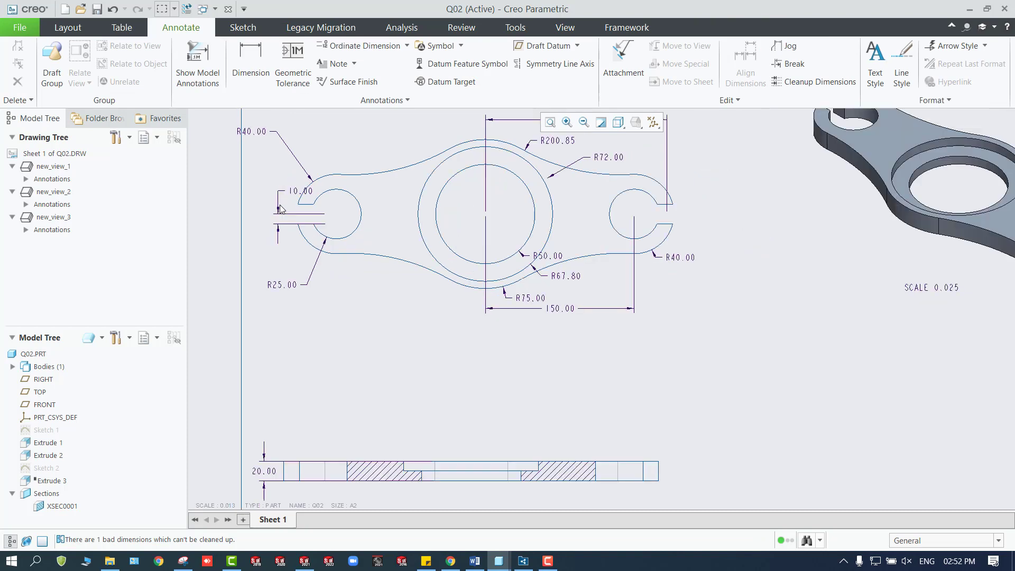
left_click(257, 133)
left_click_drag(257, 133, 245, 160)
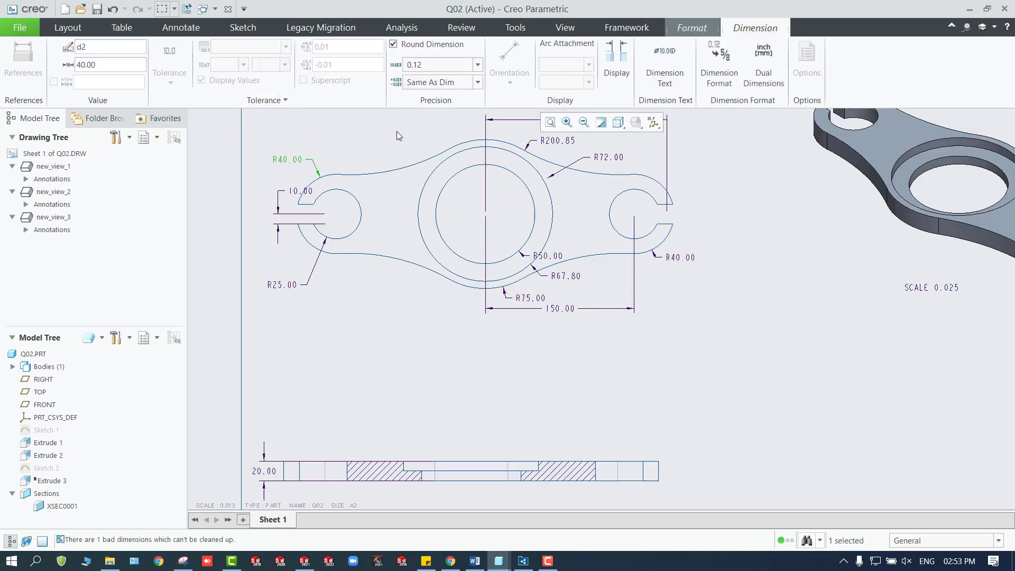
scroll(370, 274, "down", 2)
left_click(392, 333)
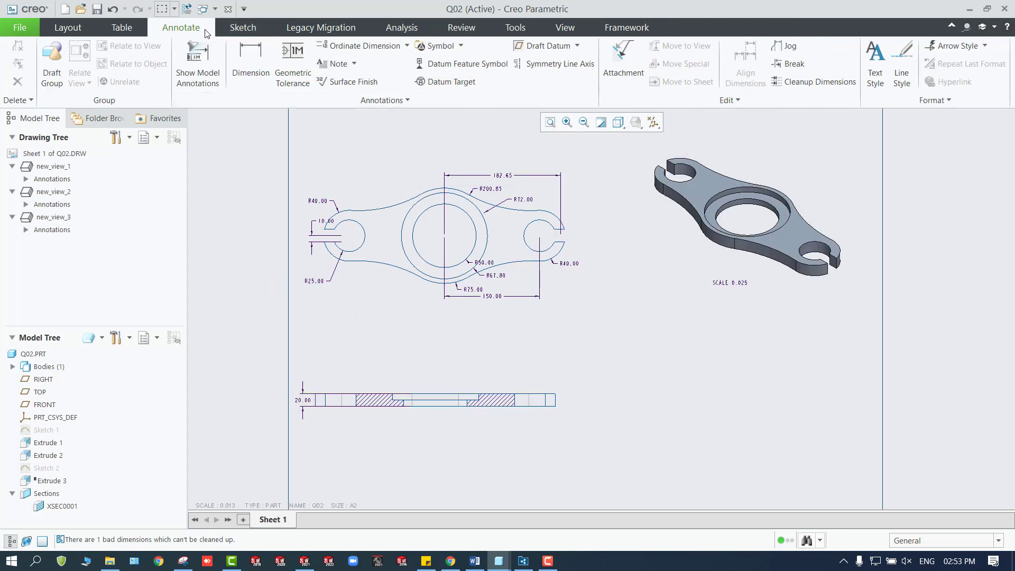
left_click(251, 64)
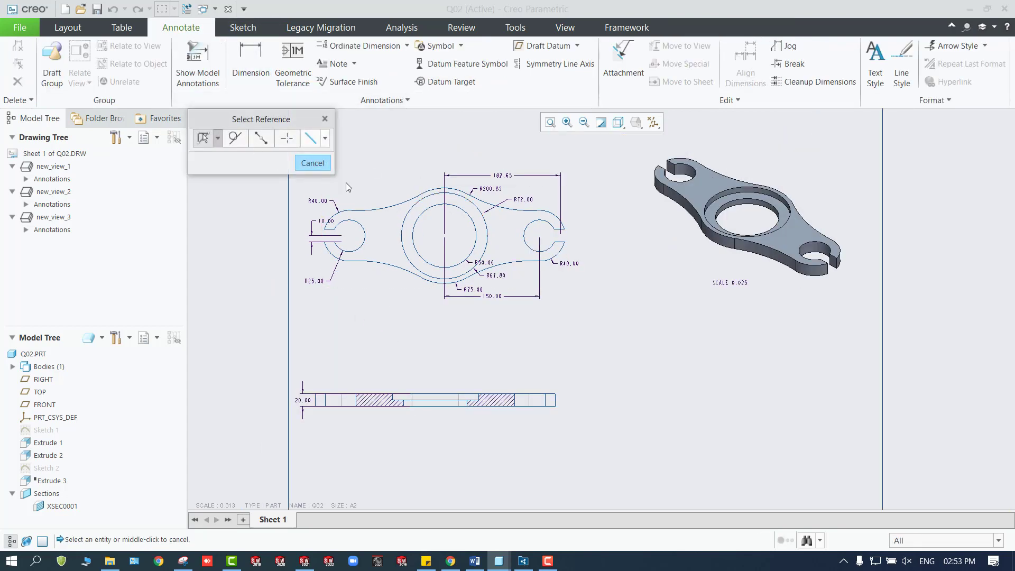
left_click(417, 212)
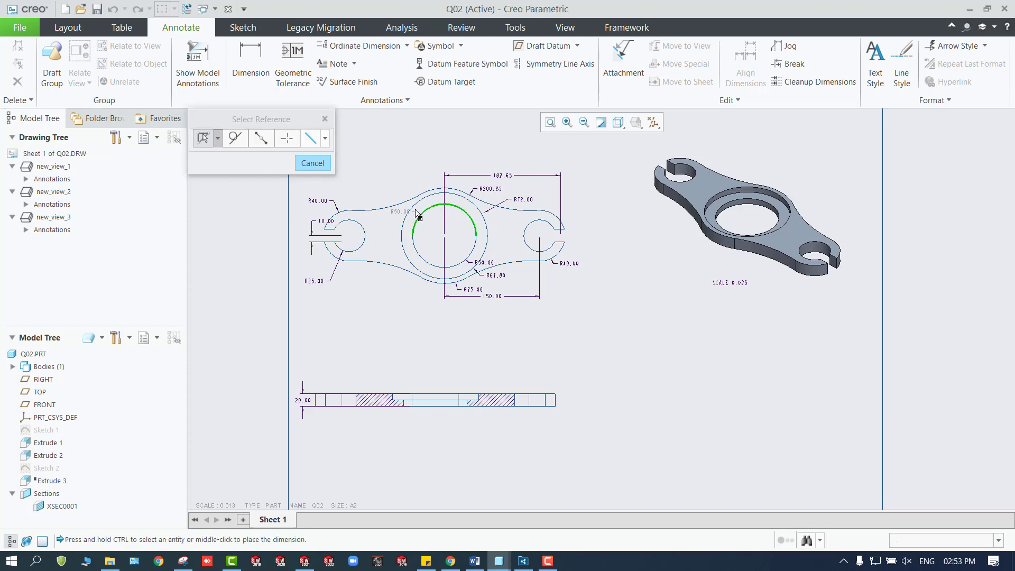
left_click(317, 164)
Move the R50.00 and R67.80 dimension texts to the lower-left side of the top view's central circles, one below the other.
scroll(486, 267, "up", 3)
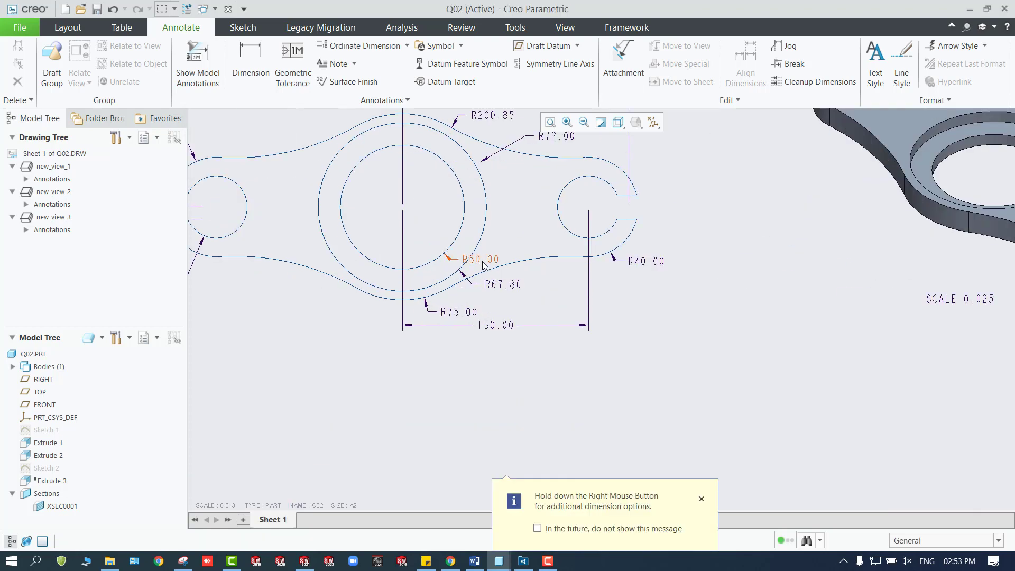
left_click(482, 258)
left_click_drag(482, 258, 373, 317)
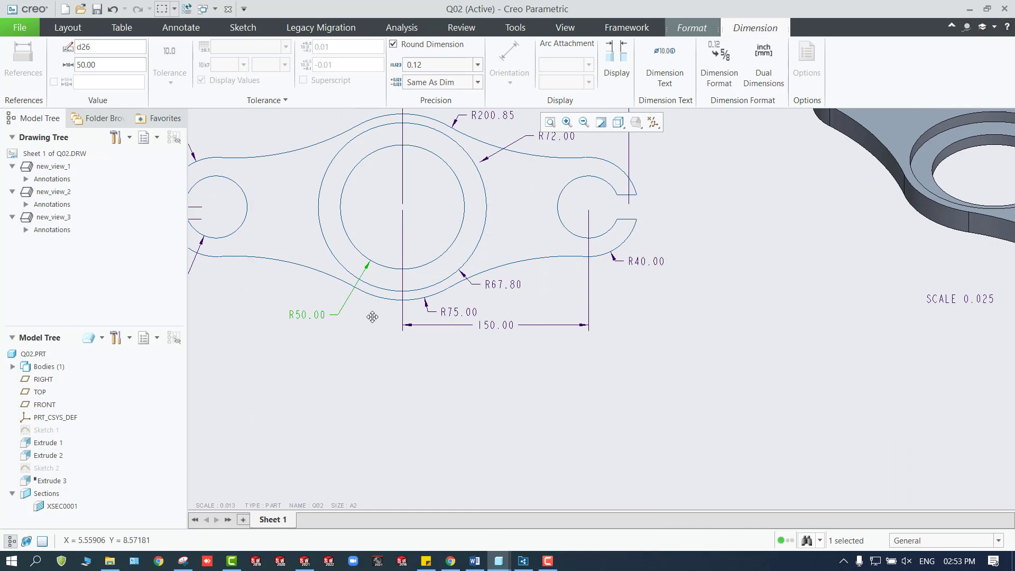
left_click(501, 287)
left_click_drag(501, 281, 378, 356)
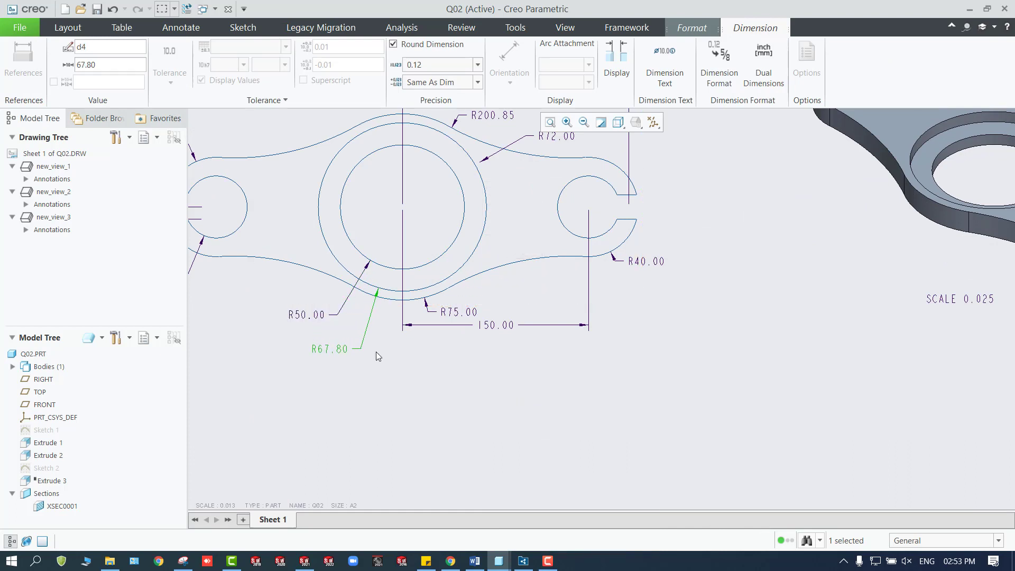
double_click(325, 349)
left_click(344, 350)
left_click(345, 349)
left_click(371, 364)
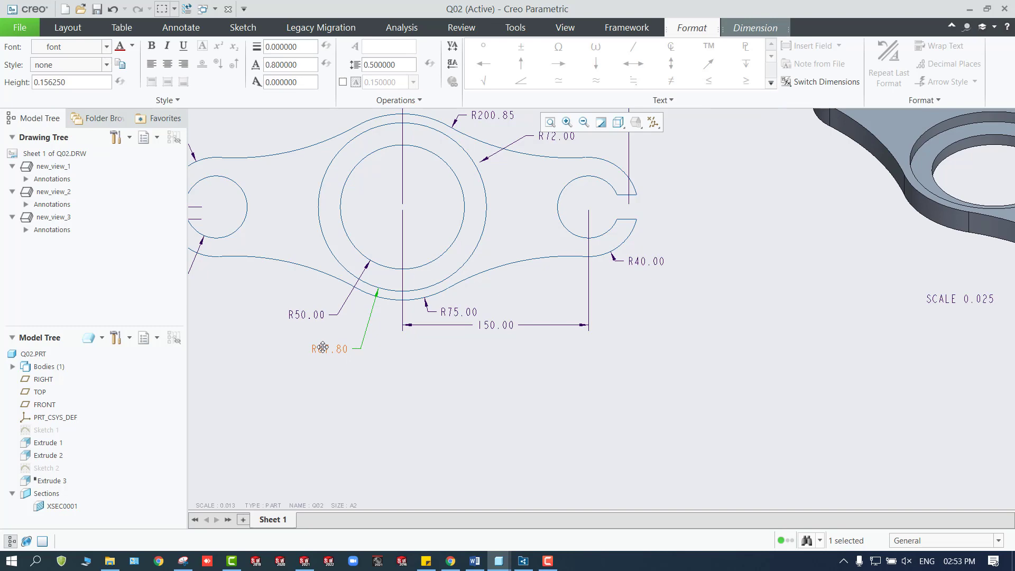
left_click(337, 381)
scroll(337, 381, "down", 5)
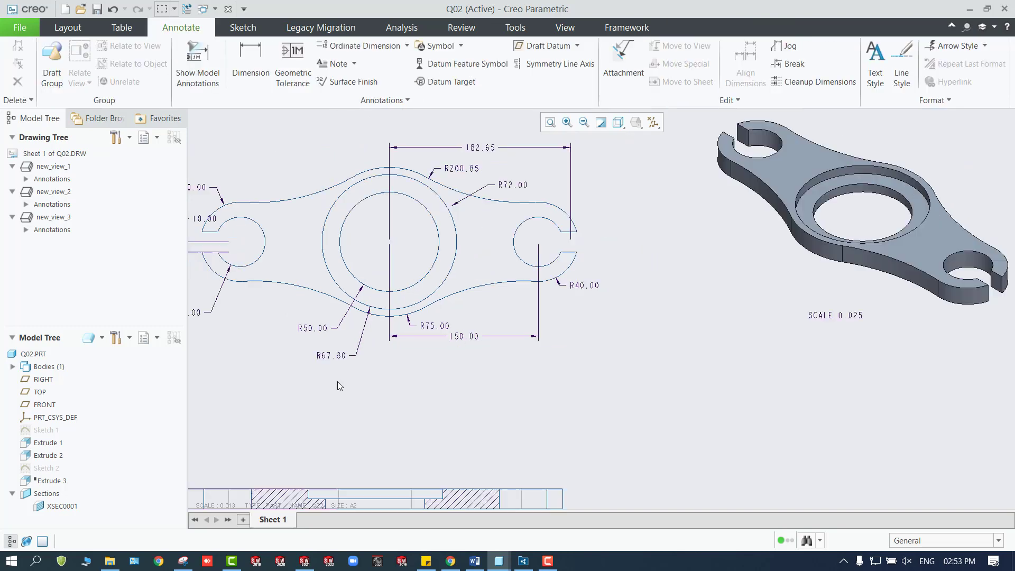
Dimension the opening width between the two parallel edges of the right slot, placing the text outside the right end of the top view.
scroll(224, 302, "up", 3)
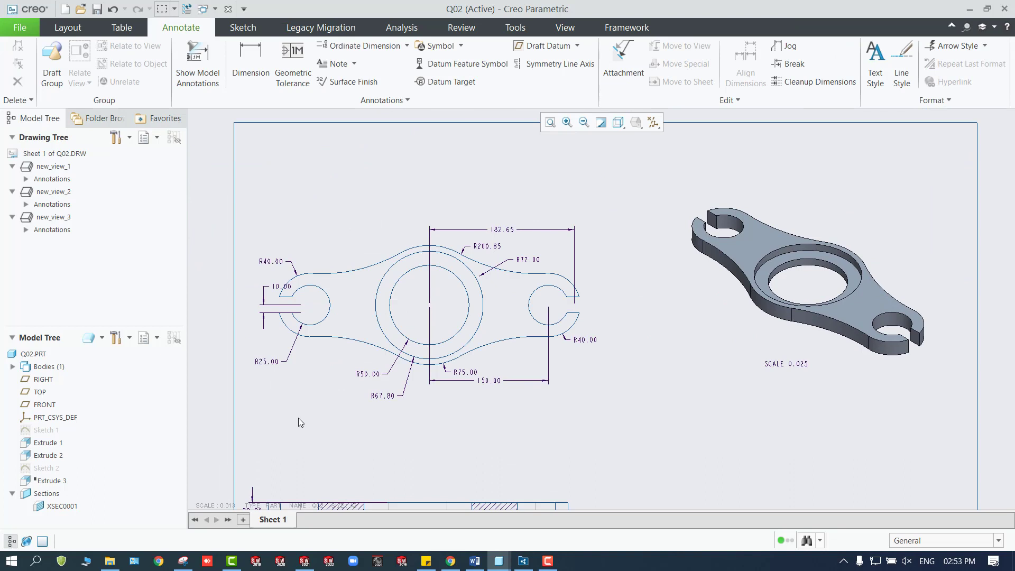
left_click(250, 58)
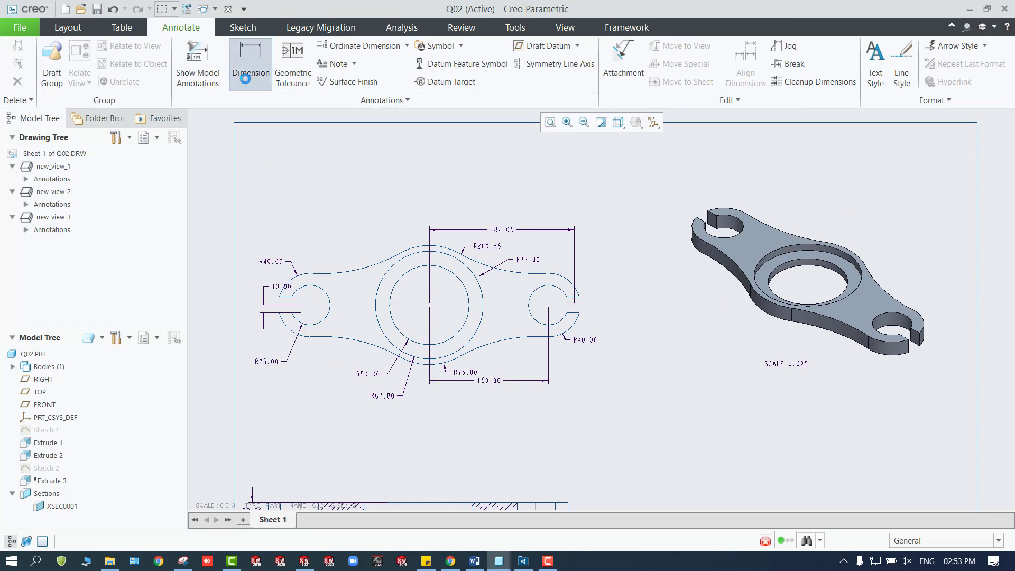
left_click(574, 299)
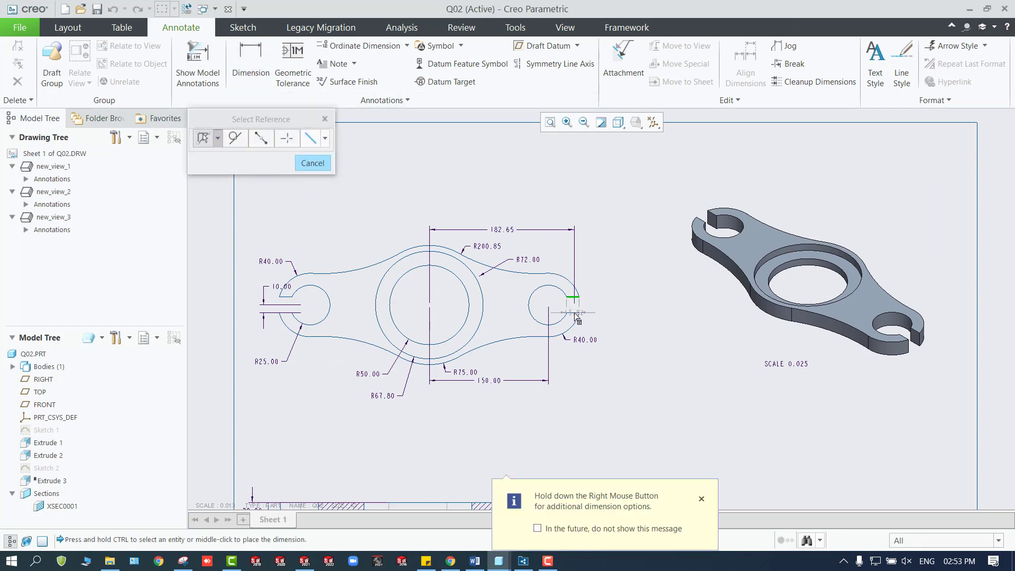
scroll(576, 315, "up", 5)
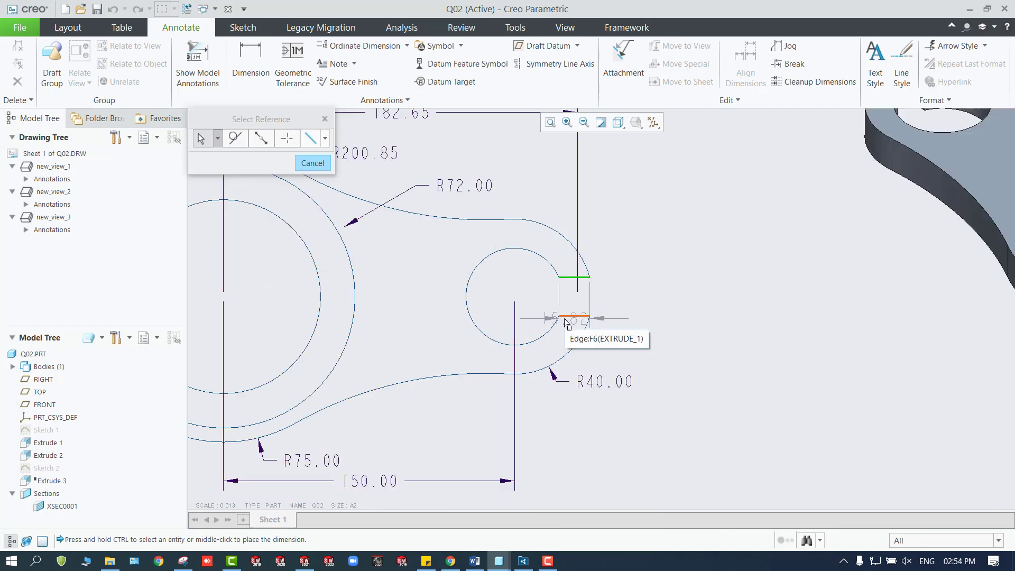
left_click(580, 316, "ctrl")
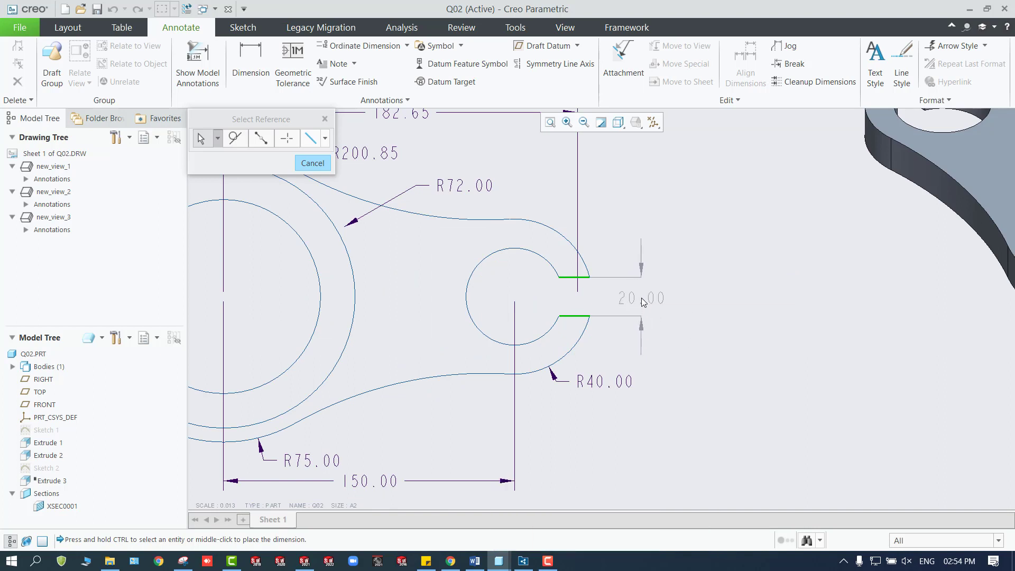
middle_click(643, 302)
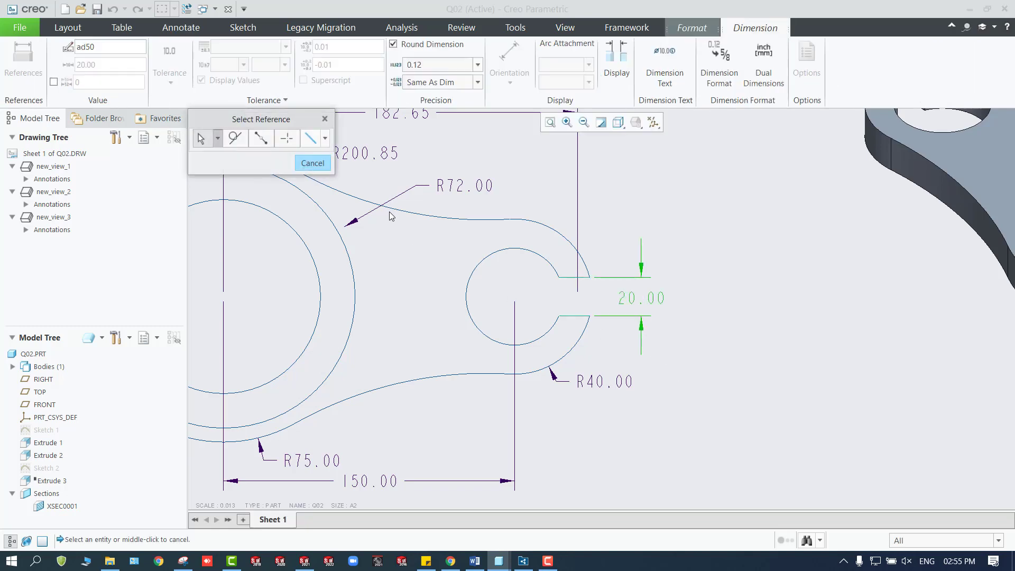
left_click(313, 162)
scroll(620, 330, "down", 2)
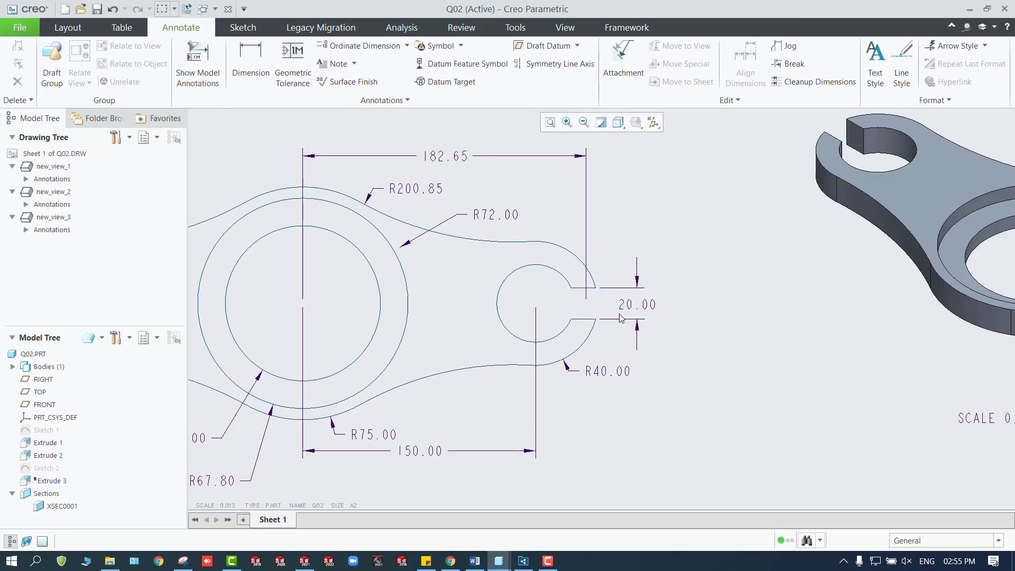
Delete the 182.65 dimension above the top view.
scroll(580, 329, "down", 2)
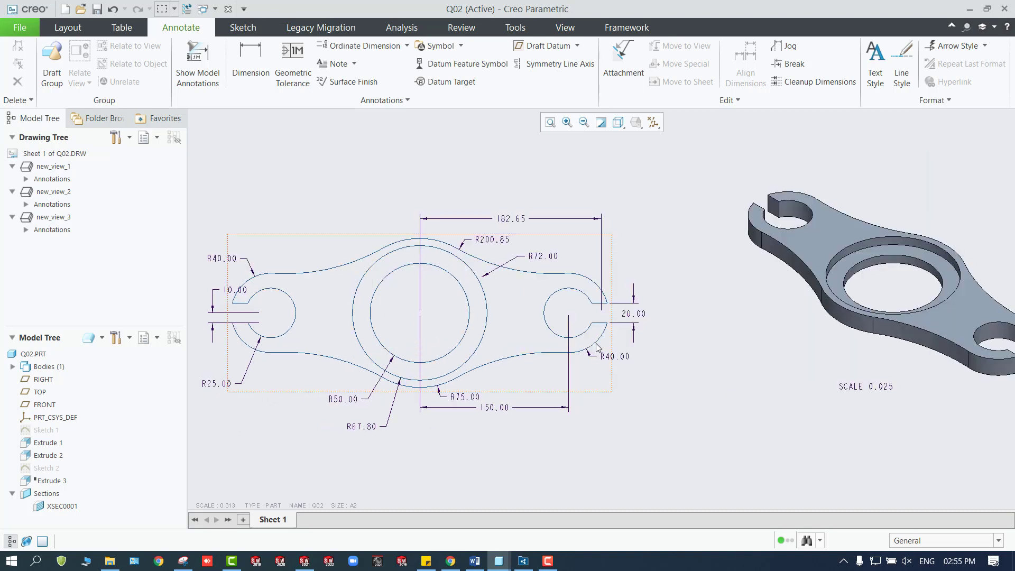
left_click(579, 220)
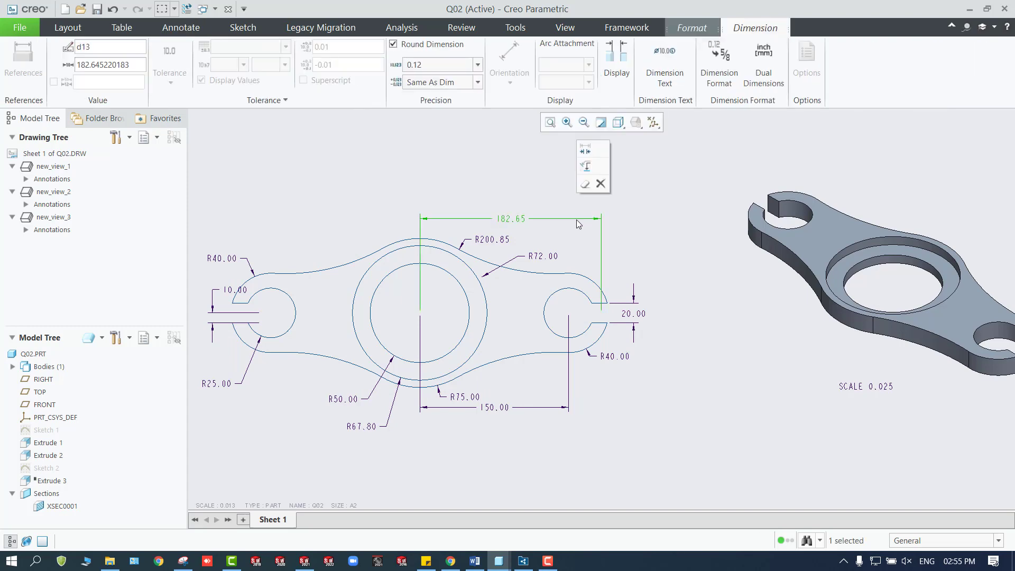
key("Delete")
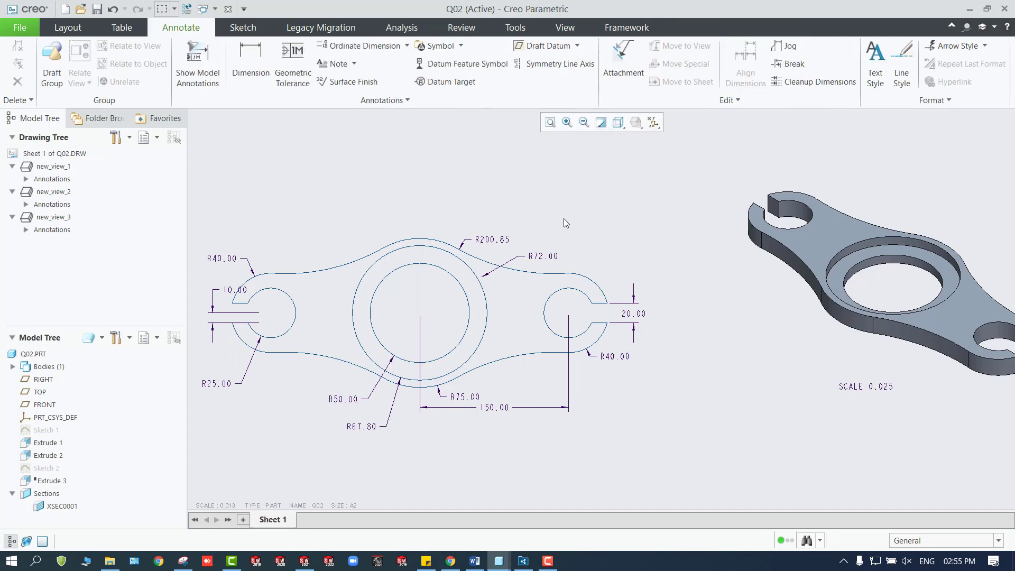
Dimension the horizontal center distance between the left and right slotted holes, placing it below the top view.
left_click(250, 58)
scroll(308, 285, "up", 3)
scroll(254, 343, "down", 2)
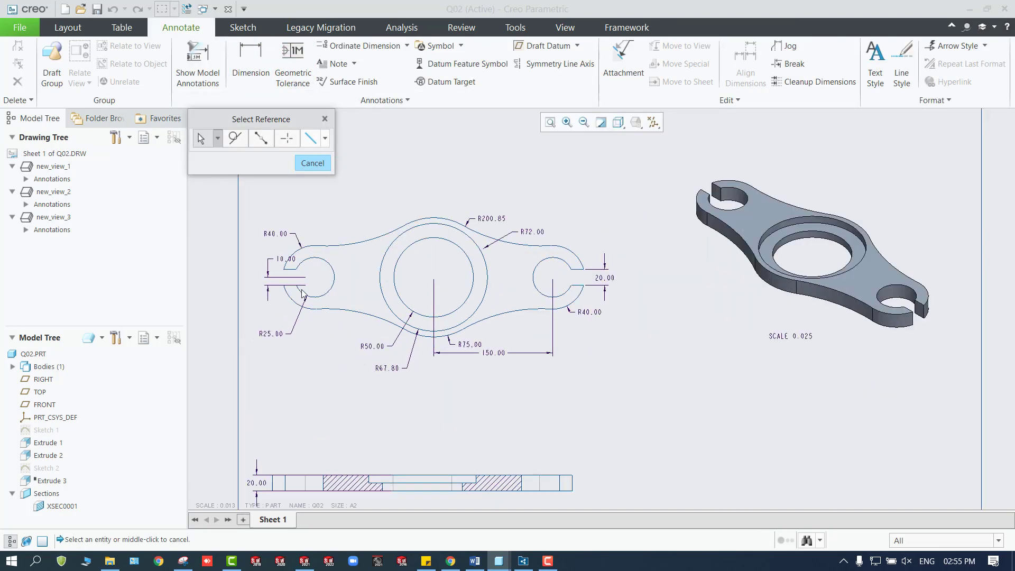
left_click(332, 287)
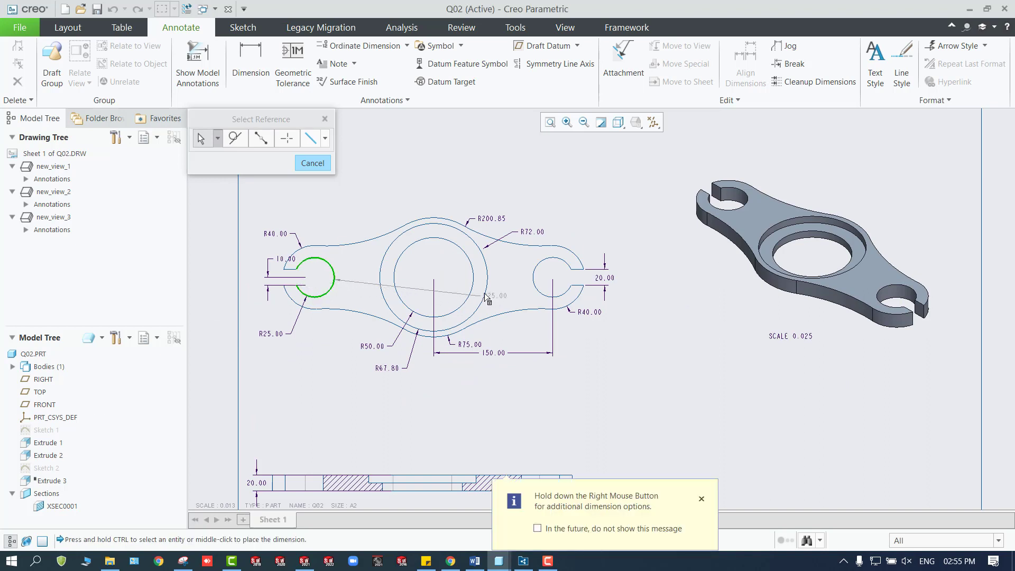
left_click(534, 288, "ctrl")
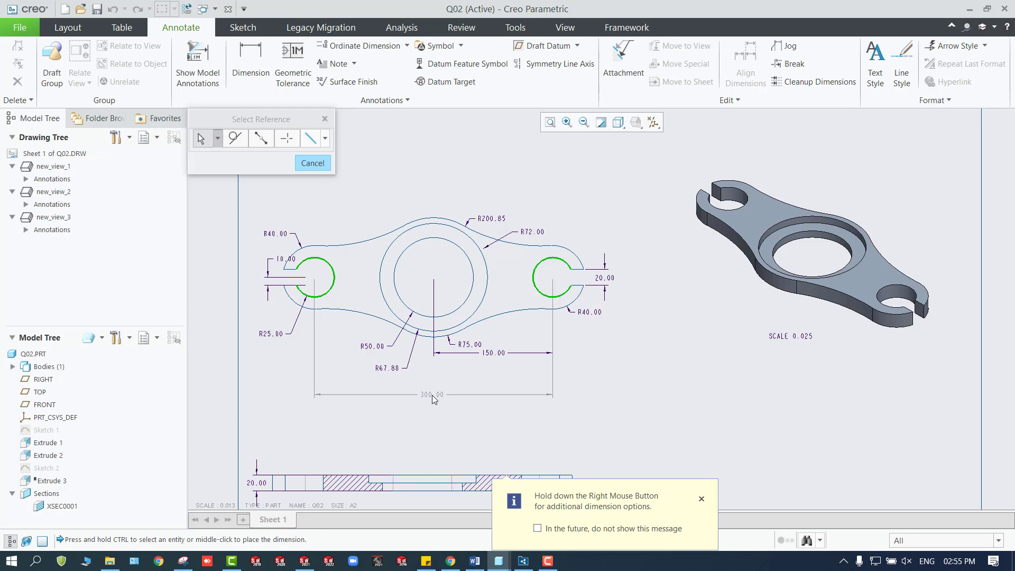
middle_click(433, 396)
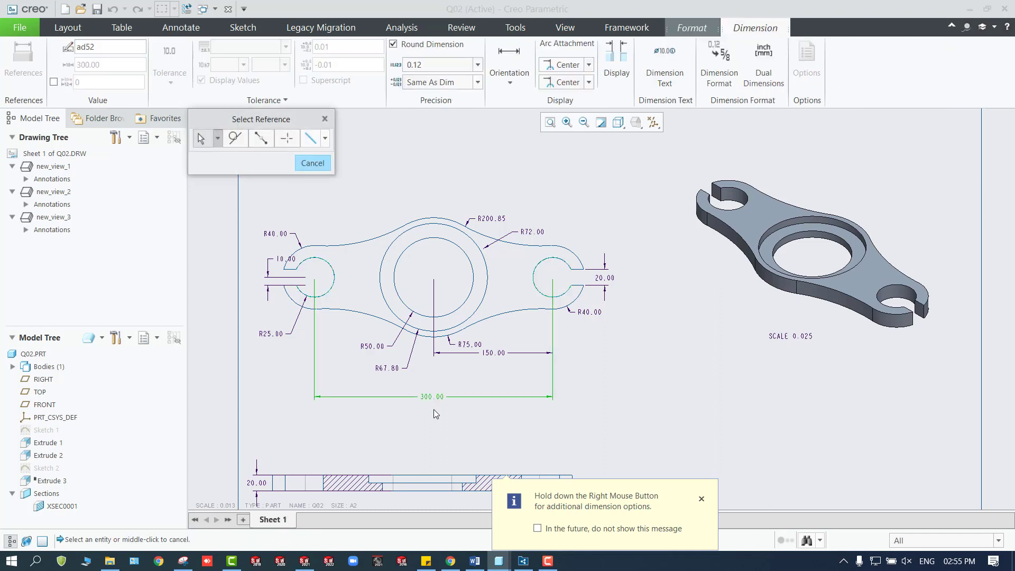
left_click(312, 163)
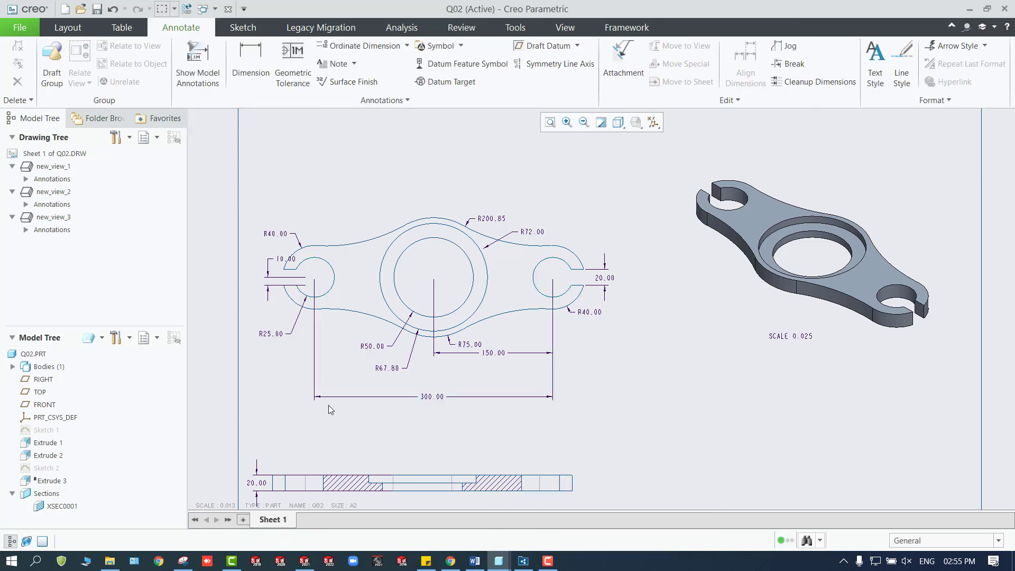